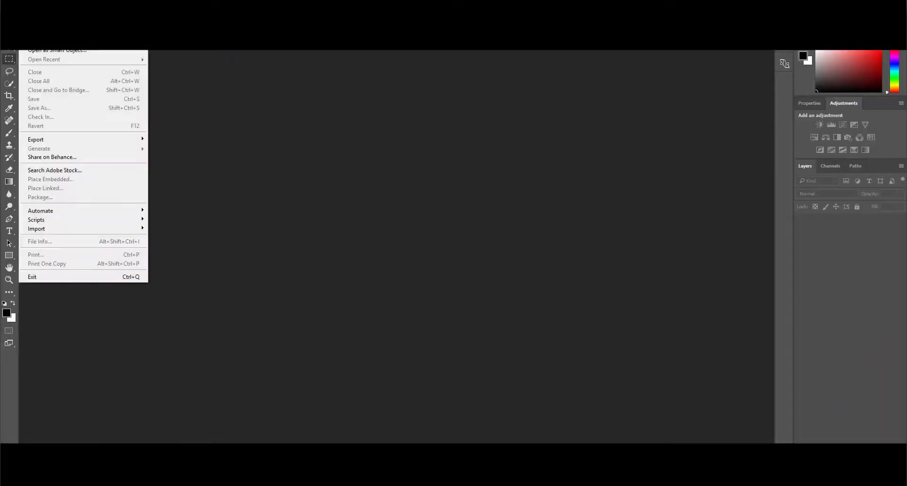
# Create a white 1920 × 1080 pixel document at resolution 72 named 'Mockup'
pyautogui.click(34, 18)
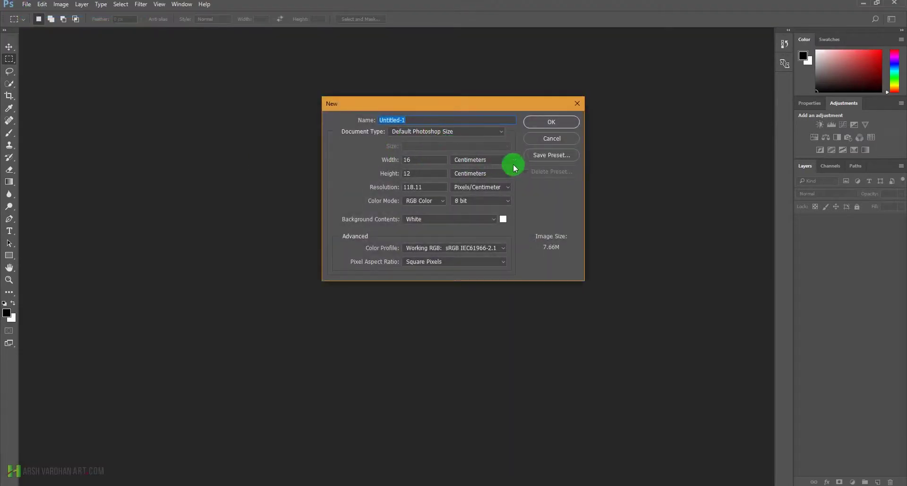
pyautogui.click(496, 161)
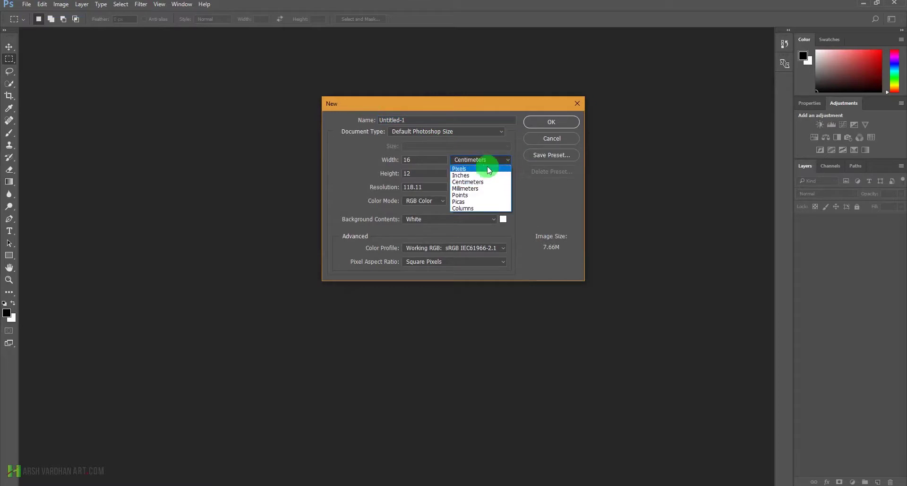
pyautogui.click(481, 170)
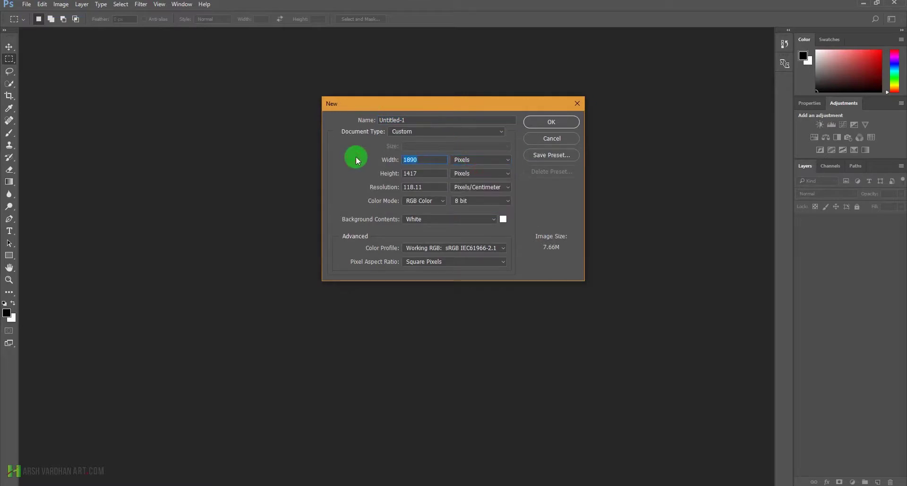
pyautogui.doubleClick(414, 173)
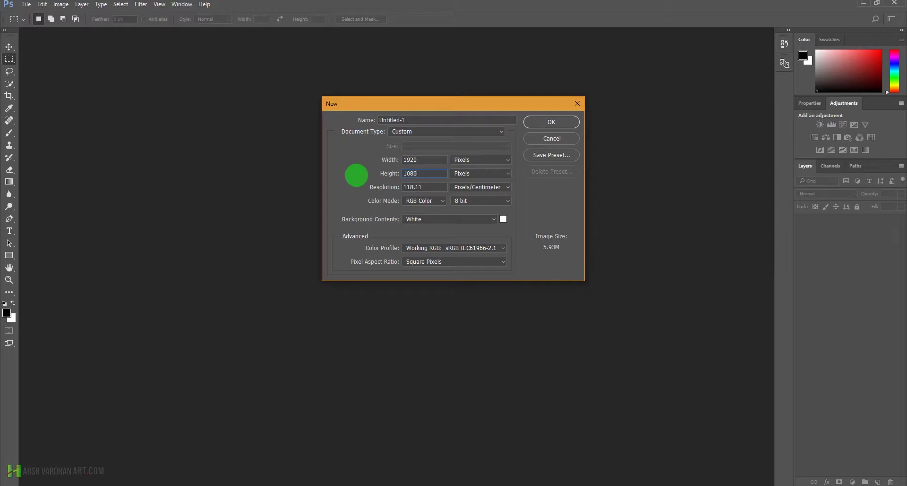
pyautogui.doubleClick(424, 187)
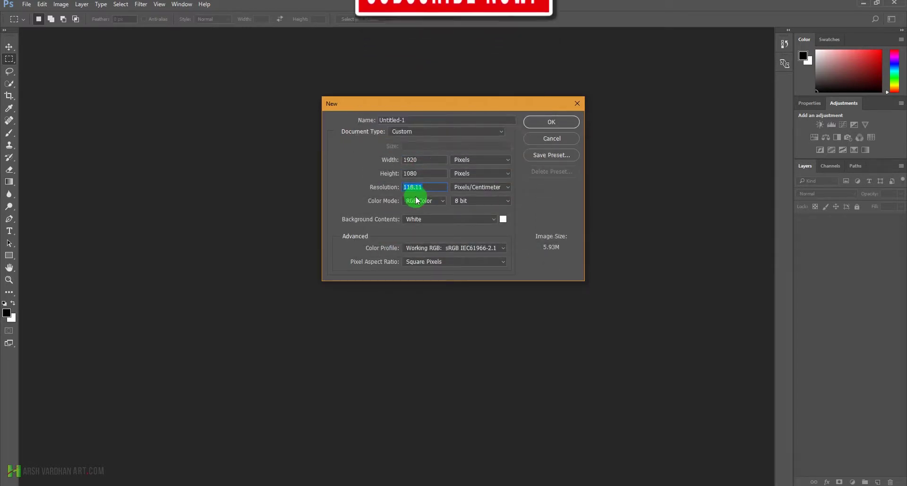
pyautogui.write('72')
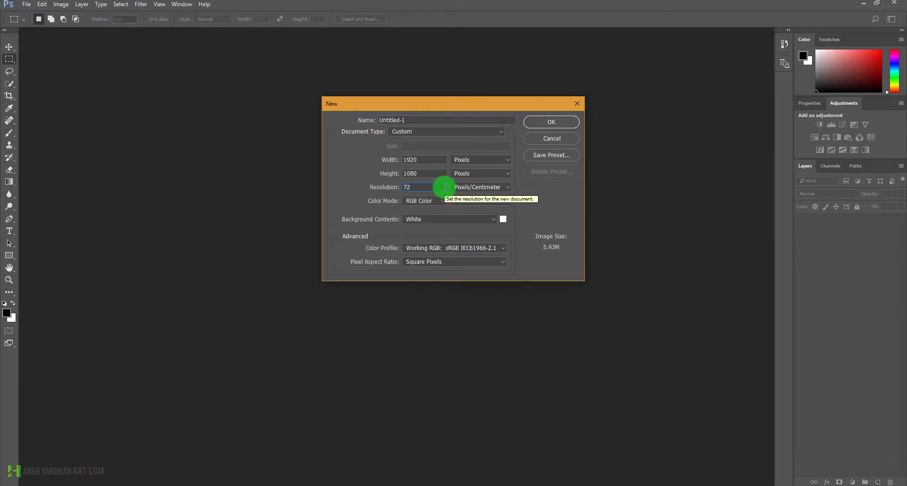
pyautogui.doubleClick(395, 121)
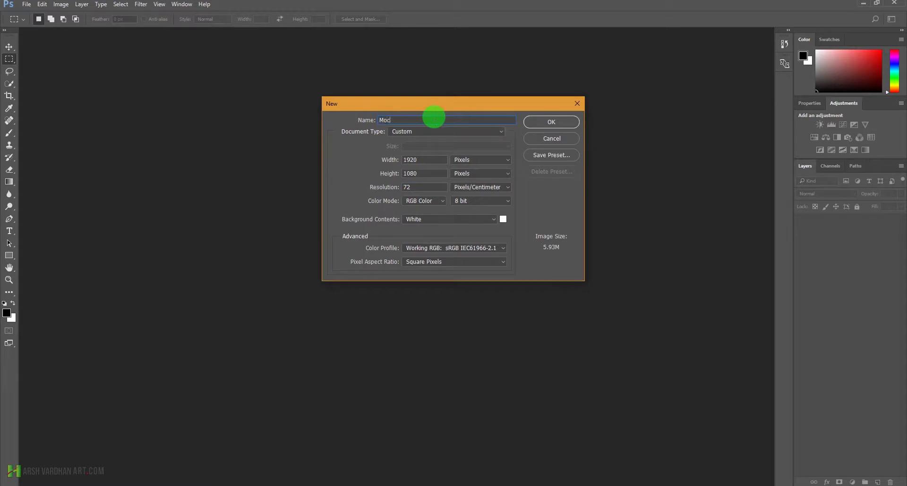
pyautogui.write('Mockup')
pyautogui.press('Return')
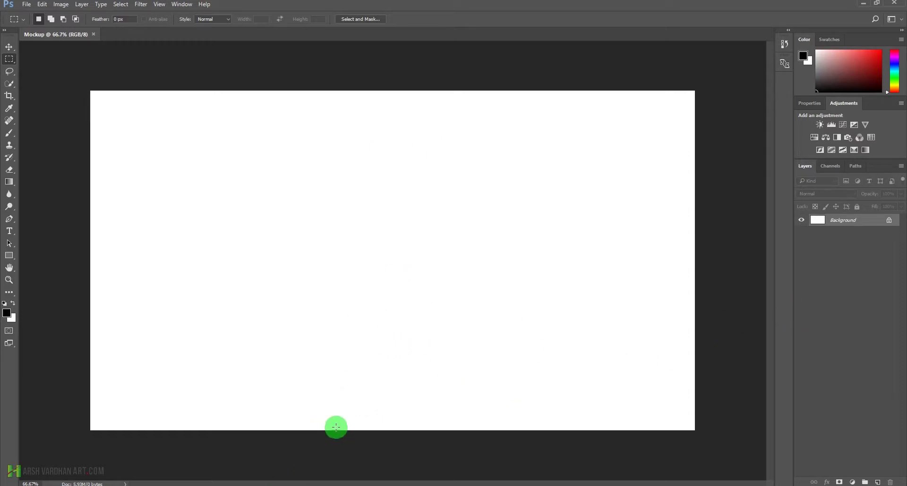
# Maximize the Background pixabay folder and drag the pc-1571963 photo into the Mockup document
pyautogui.press('v')
pyautogui.moveTo(258, 480)
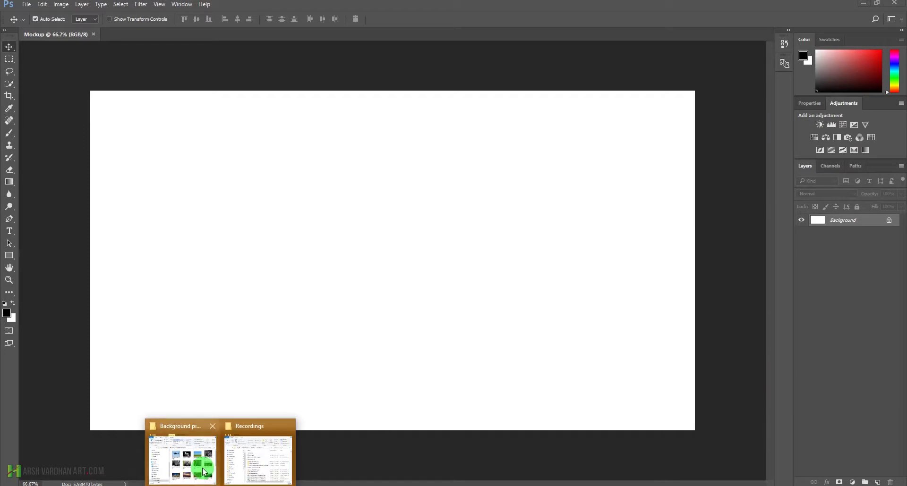
pyautogui.click(203, 470)
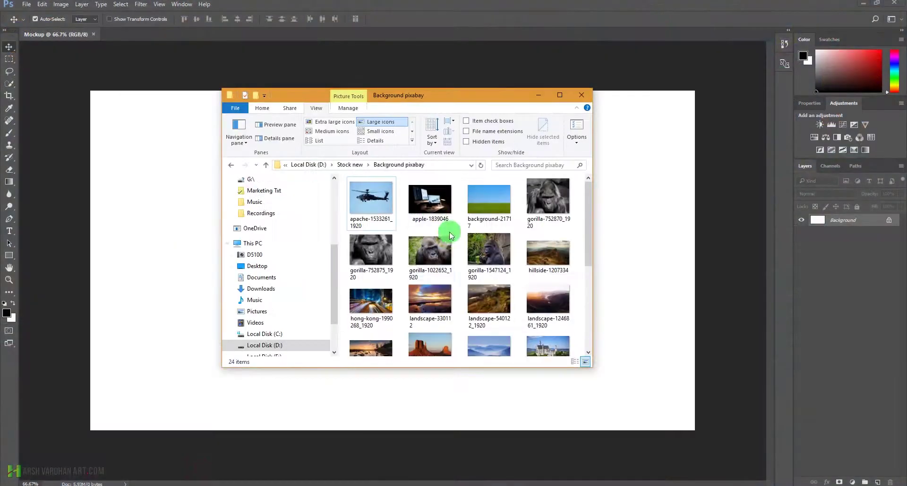
pyautogui.click(561, 96)
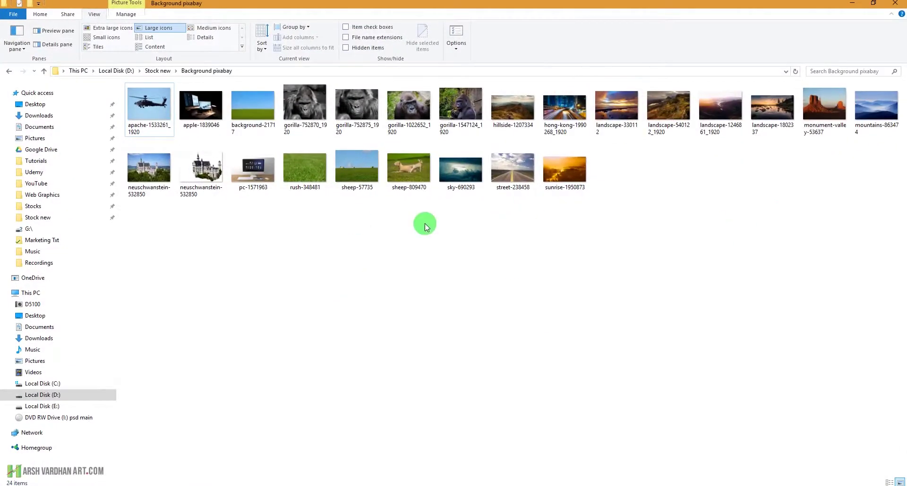
pyautogui.moveTo(259, 176)
pyautogui.mouseDown()
pyautogui.moveTo(309, 279)
pyautogui.moveTo(342, 480)
pyautogui.moveTo(321, 260)
pyautogui.mouseUp()
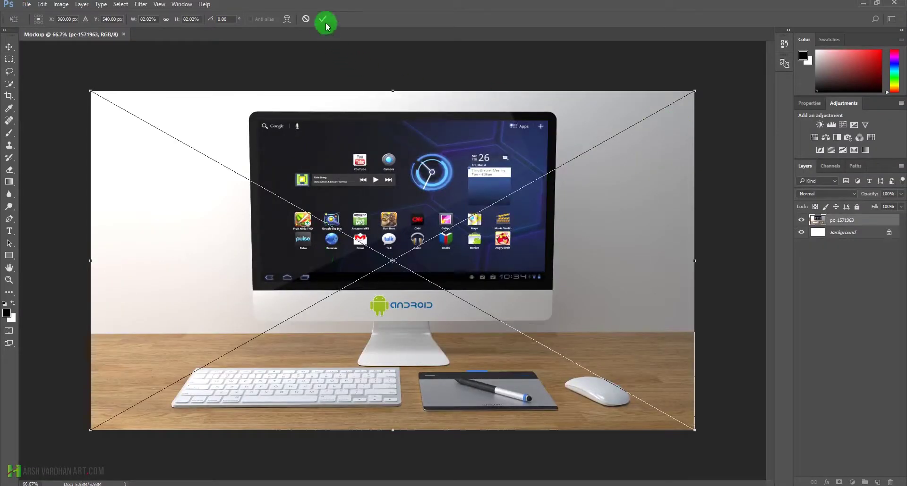
# Commit the pc-1571963 photo so it fills the Mockup canvas, then inspect it up close
pyautogui.click(323, 18)
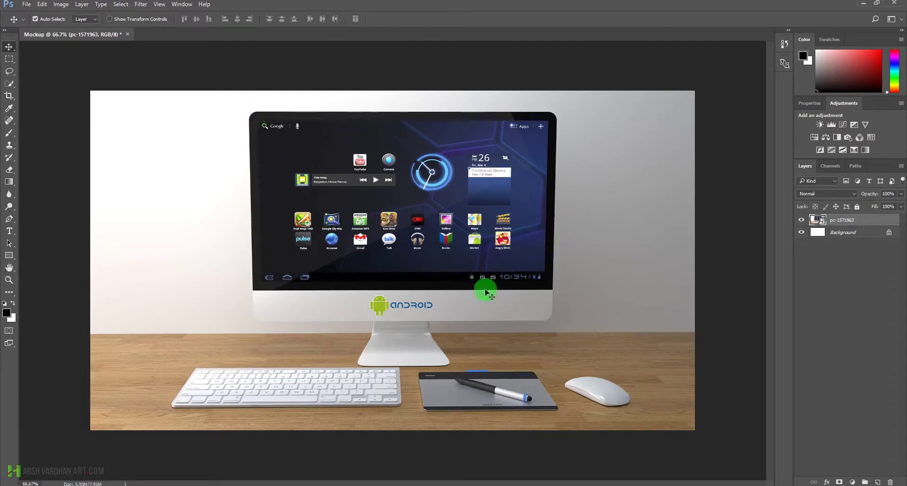
pyautogui.scroll(3, 373, 219)
pyautogui.scroll(-1, 379, 219)
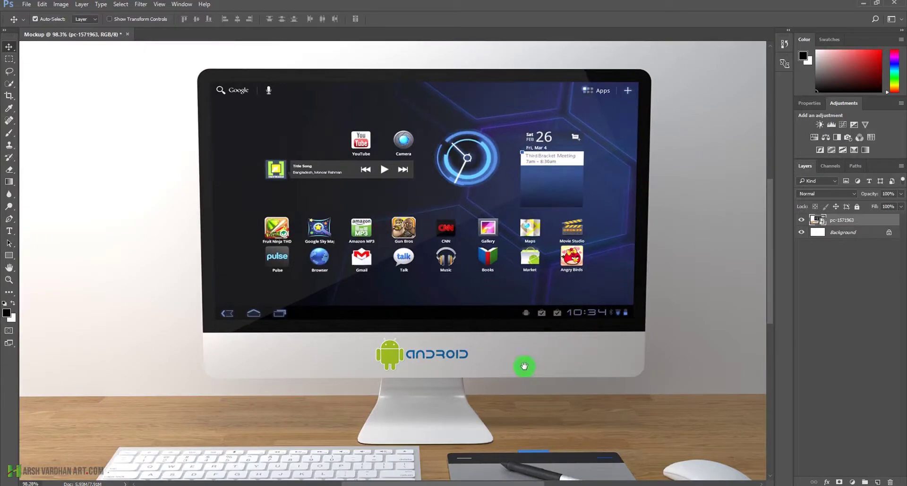
pyautogui.moveTo(512, 367); pyautogui.dragTo(485, 314)
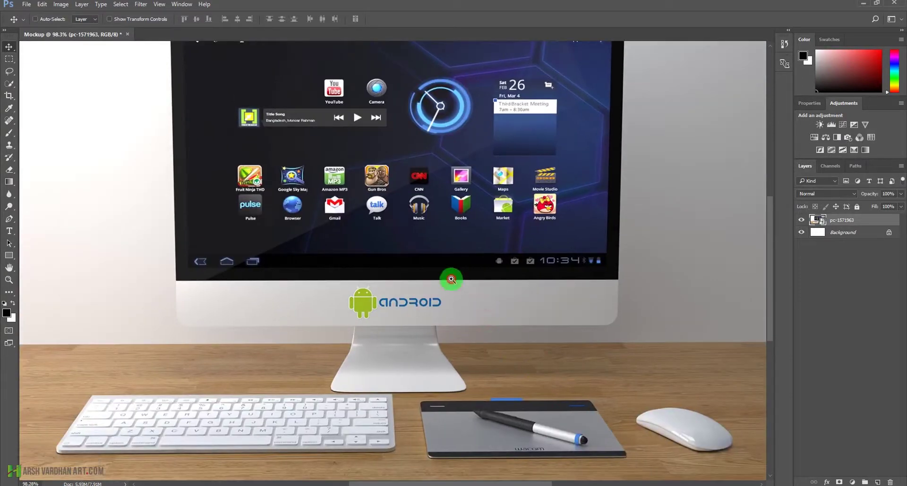
pyautogui.scroll(3, 473, 272)
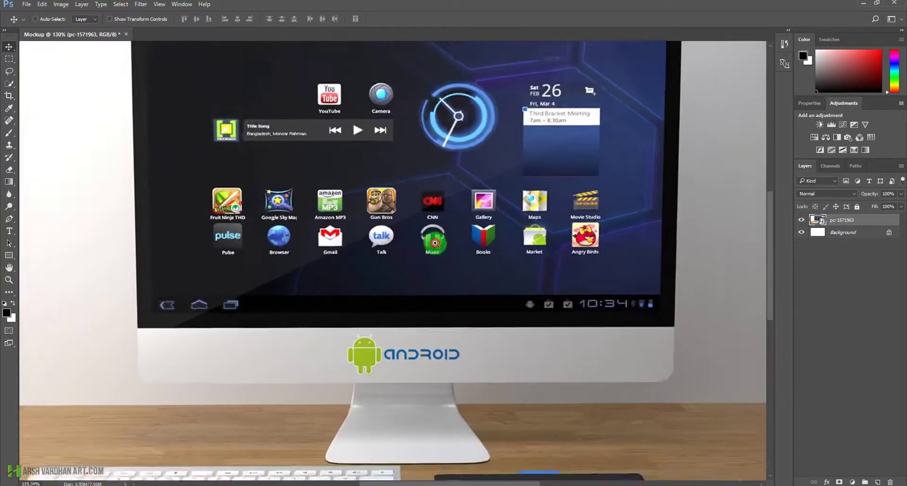
pyautogui.scroll(-3, 435, 243)
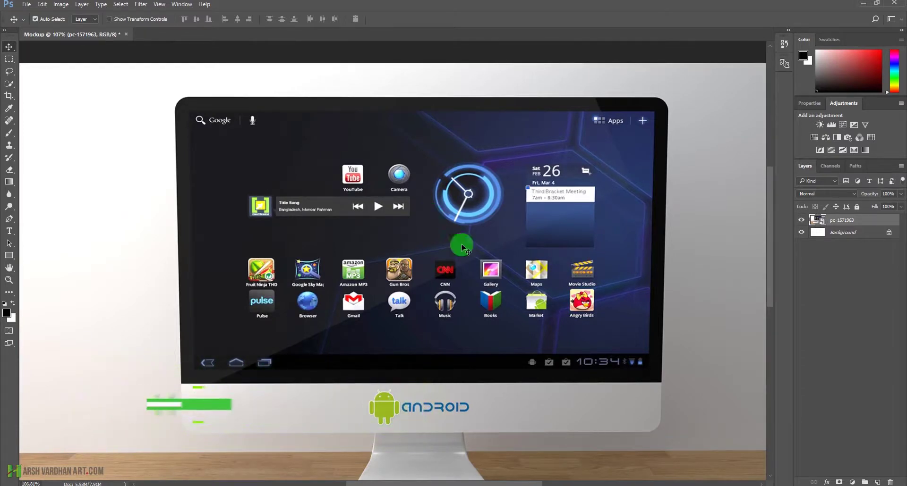
# Add a new layer and draw a white-filled rectangle over the monitor's screen
pyautogui.click(878, 483)
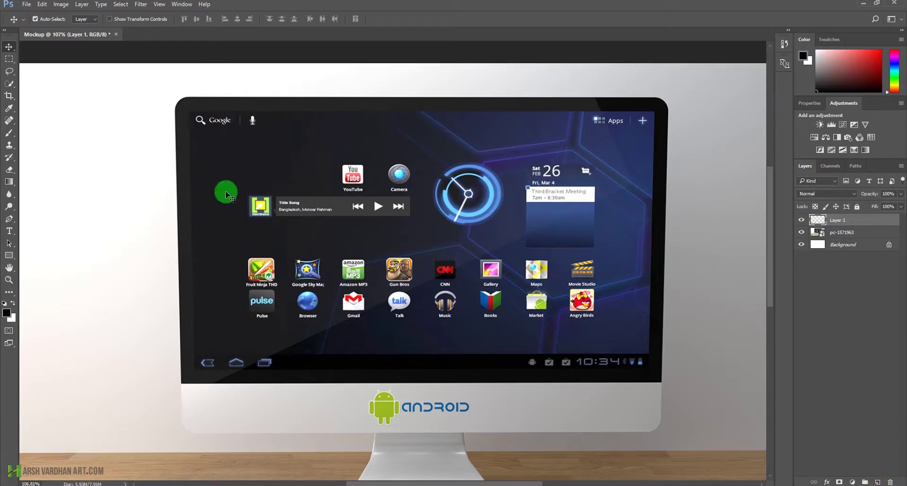
pyautogui.rightClick(11, 255)
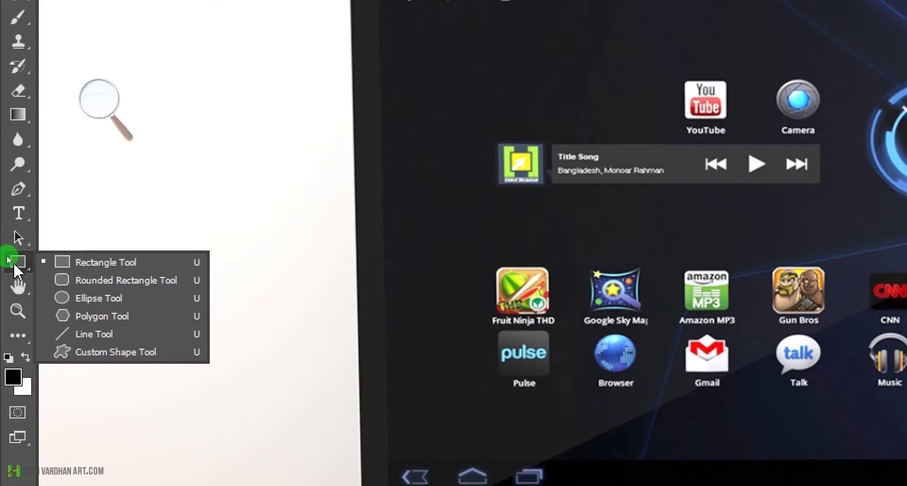
pyautogui.click(13, 262)
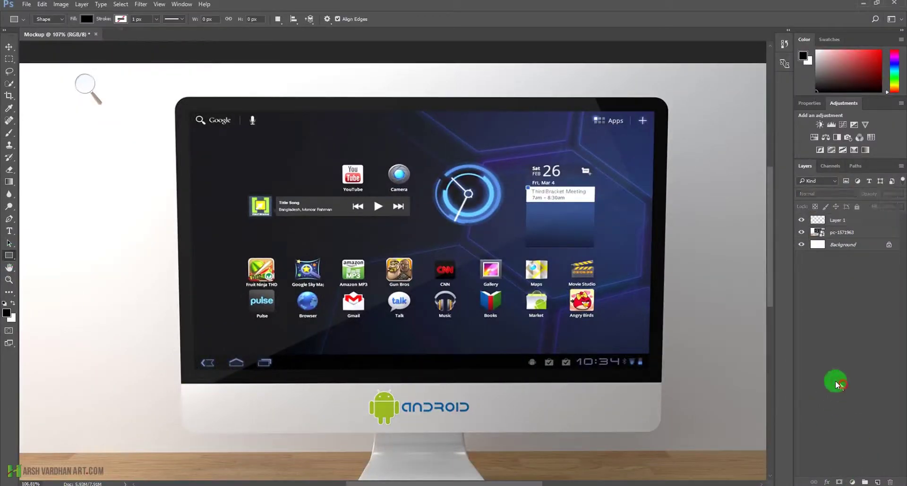
pyautogui.click(87, 19)
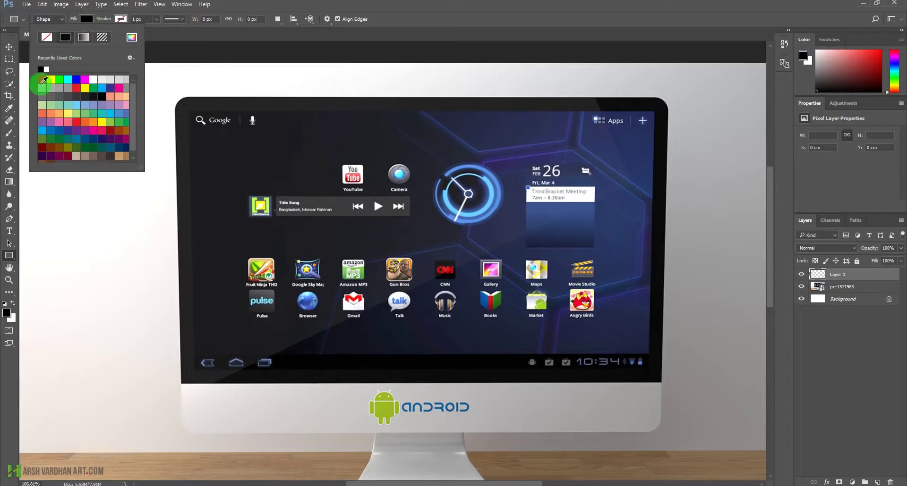
pyautogui.click(312, 3)
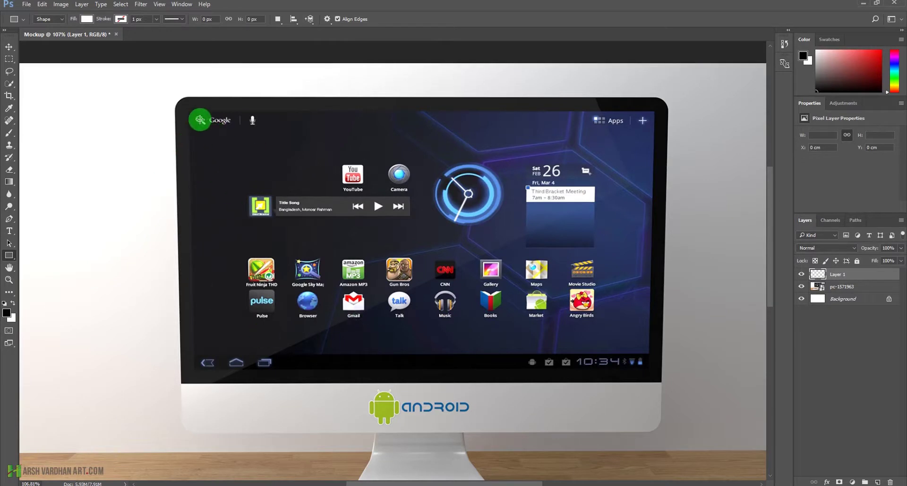
pyautogui.moveTo(190, 112); pyautogui.dragTo(653, 365)
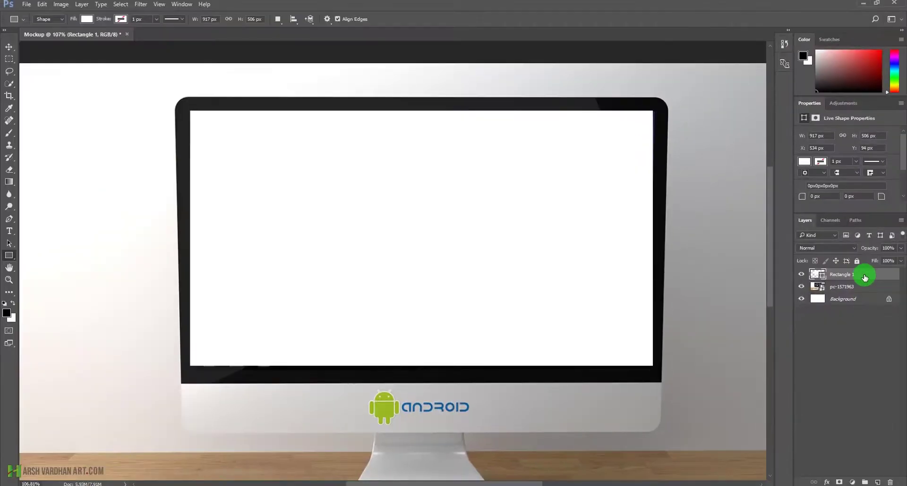
# Convert Rectangle 1 to a smart object named 'Change image' and check its visibility
pyautogui.rightClick(864, 276)
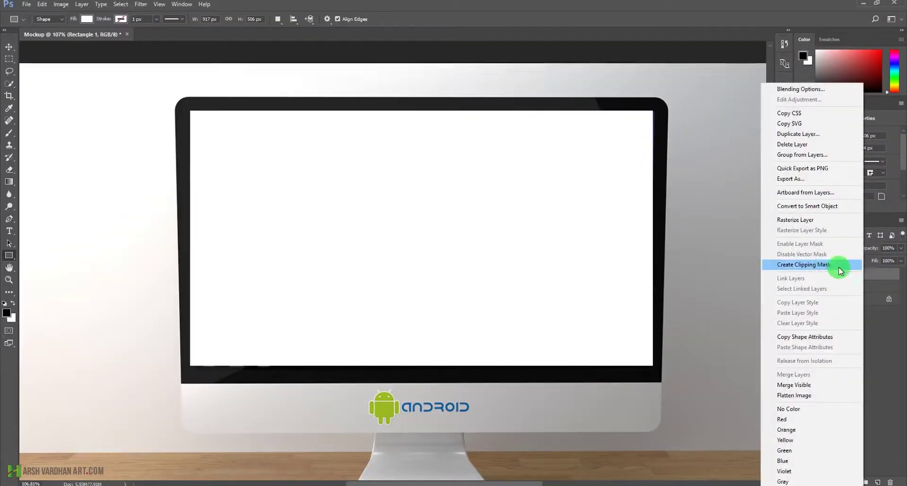
pyautogui.click(803, 206)
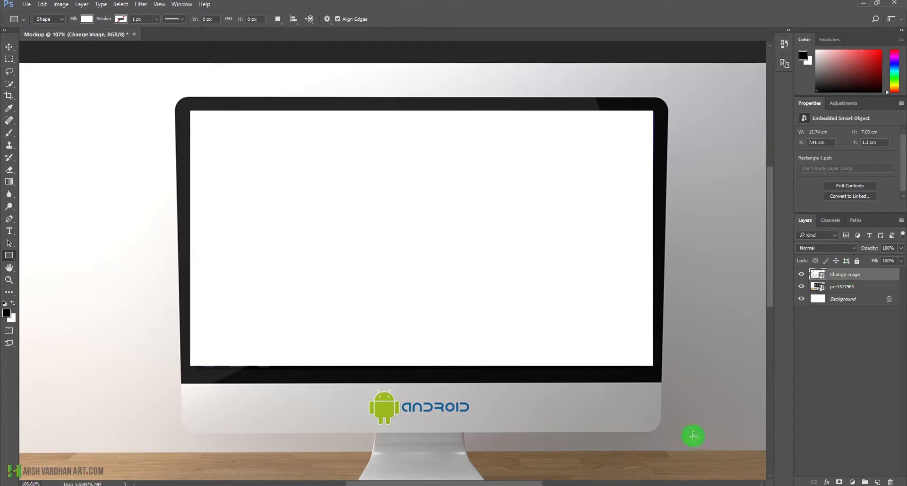
pyautogui.click(801, 275)
pyautogui.click(802, 276)
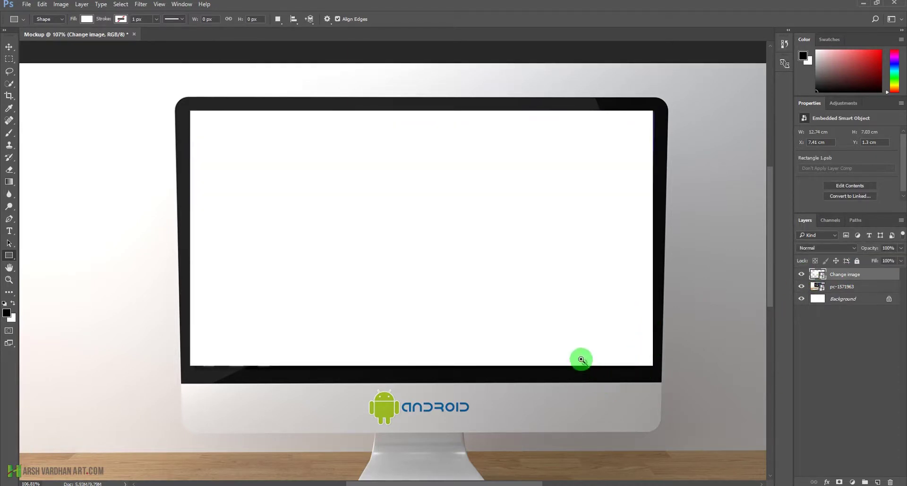
pyautogui.scroll(1, 603, 364)
pyautogui.scroll(-1, 650, 356)
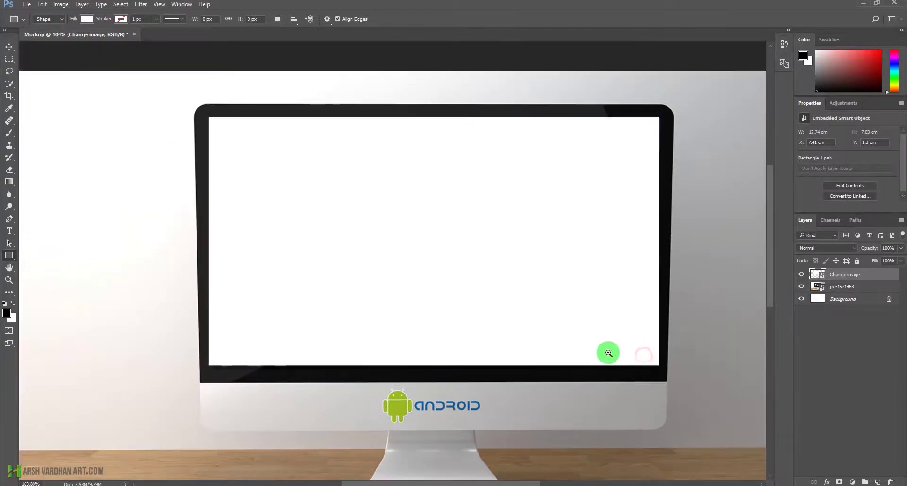
pyautogui.scroll(3, 605, 352)
pyautogui.scroll(-4, 561, 354)
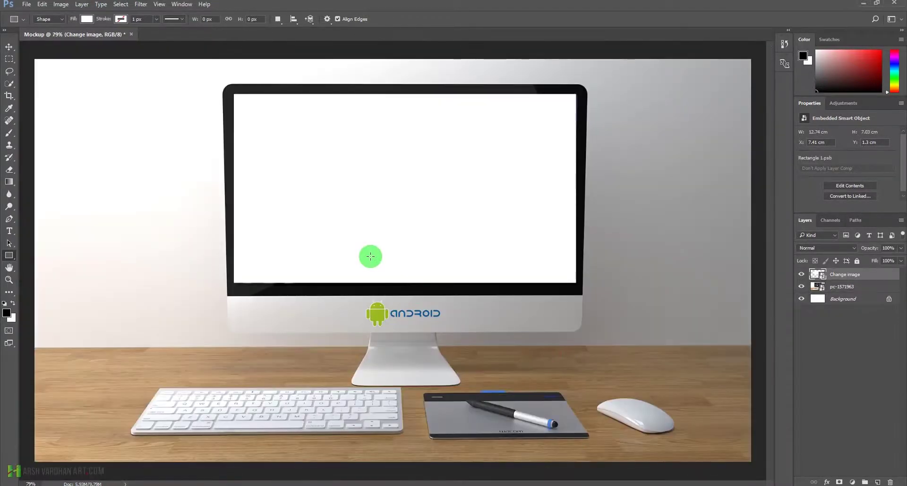
# Start transforming Change image in Distort mode with its opacity lowered to see the screen
pyautogui.hotkey('ctrl', 't')
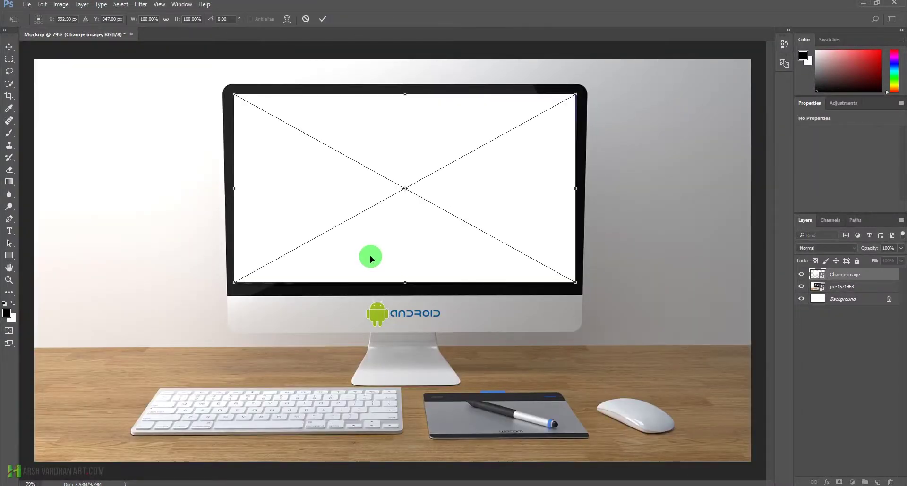
pyautogui.moveTo(445, 240); pyautogui.dragTo(461, 256)
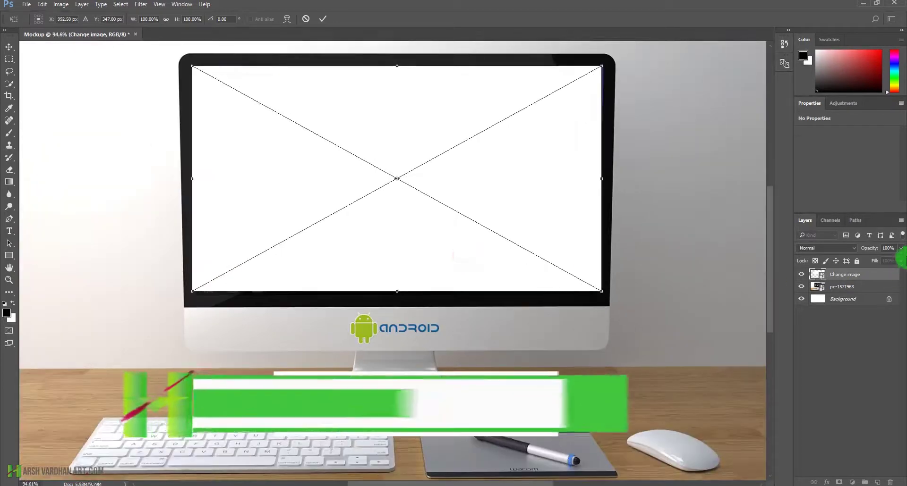
pyautogui.click(900, 248)
pyautogui.moveTo(884, 258); pyautogui.dragTo(891, 259)
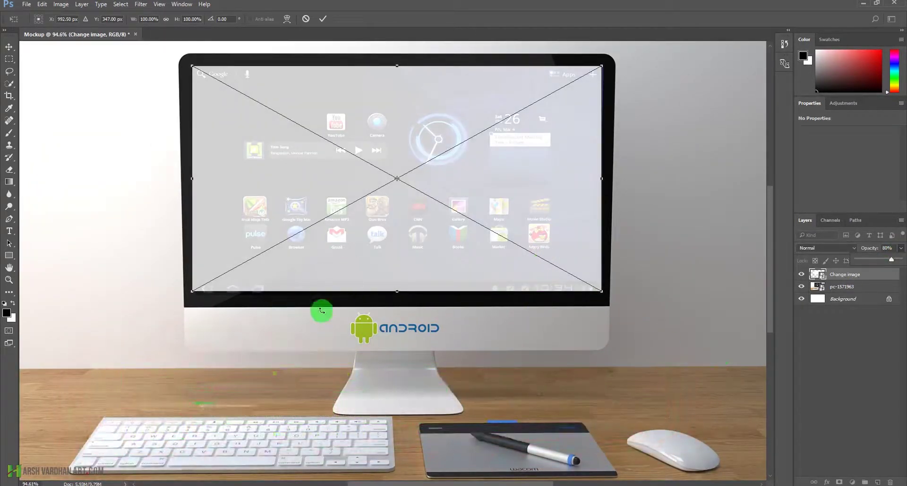
pyautogui.moveTo(319, 300); pyautogui.dragTo(358, 342)
pyautogui.rightClick(219, 187)
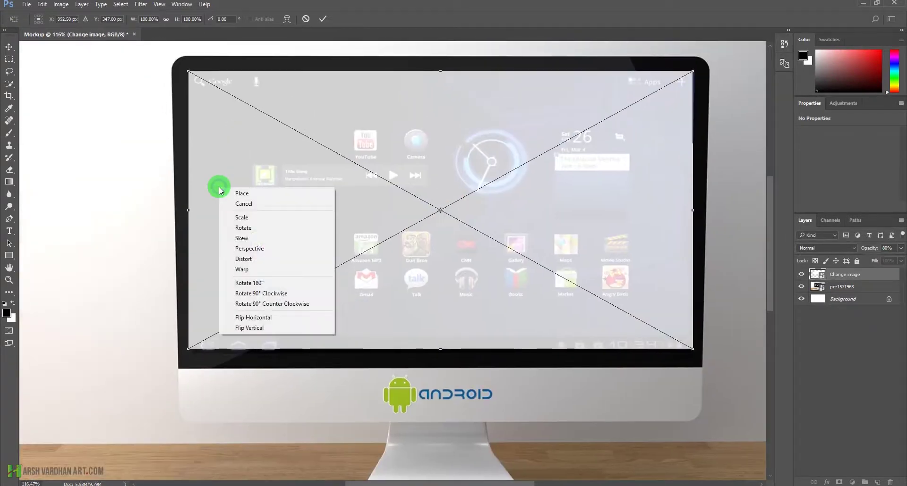
pyautogui.click(244, 259)
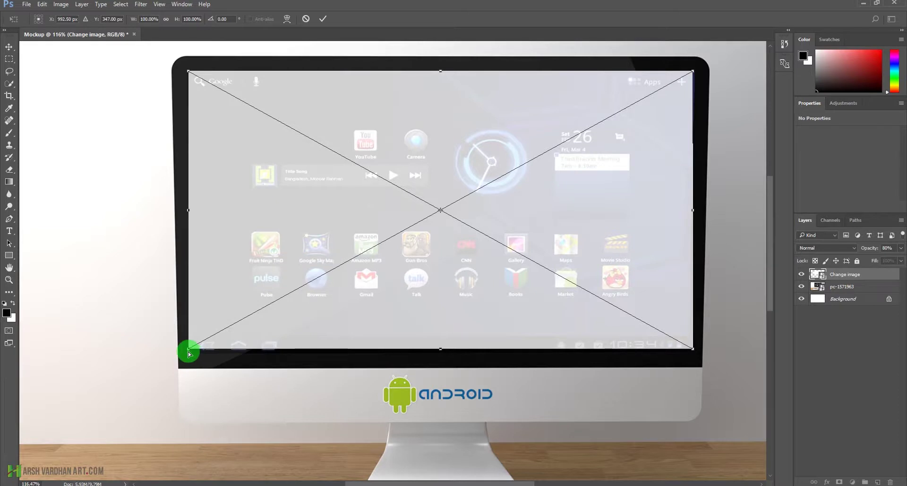
# Pin all four corners onto the monitor screen's corners and apply the distortion
pyautogui.moveTo(188, 352)
pyautogui.mouseDown()
pyautogui.moveTo(213, 352)
pyautogui.moveTo(192, 350)
pyautogui.mouseUp()
pyautogui.moveTo(187, 73)
pyautogui.mouseDown()
pyautogui.moveTo(202, 77)
pyautogui.moveTo(188, 74)
pyautogui.mouseUp()
pyautogui.click(687, 72)
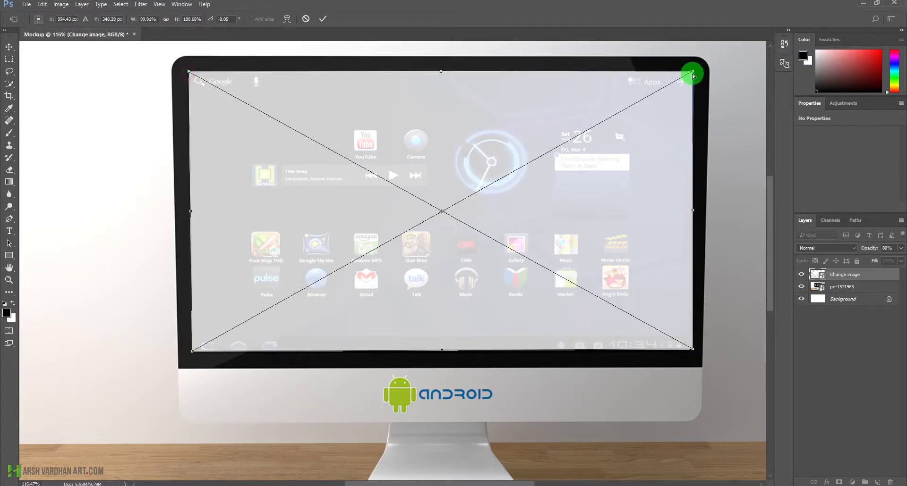
pyautogui.moveTo(692, 76); pyautogui.dragTo(695, 73)
pyautogui.click(702, 379)
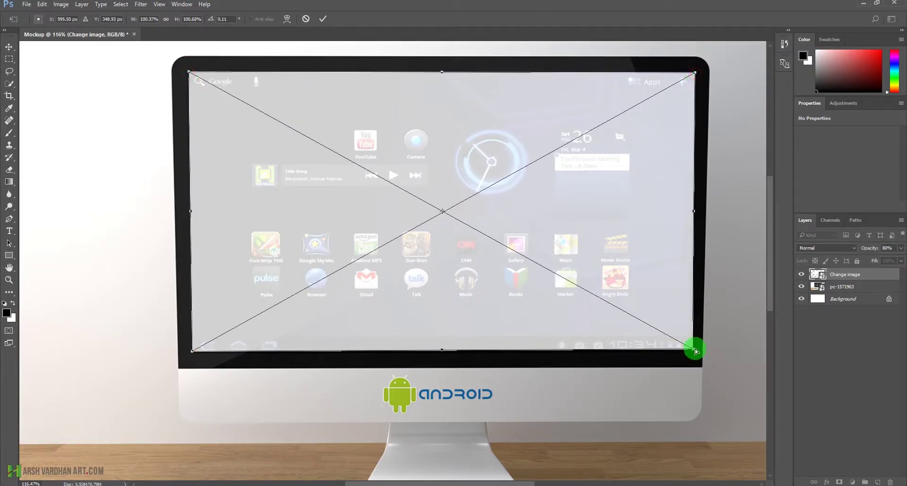
pyautogui.moveTo(695, 351)
pyautogui.mouseDown()
pyautogui.moveTo(666, 350)
pyautogui.moveTo(692, 350)
pyautogui.mouseUp()
pyautogui.click(326, 19)
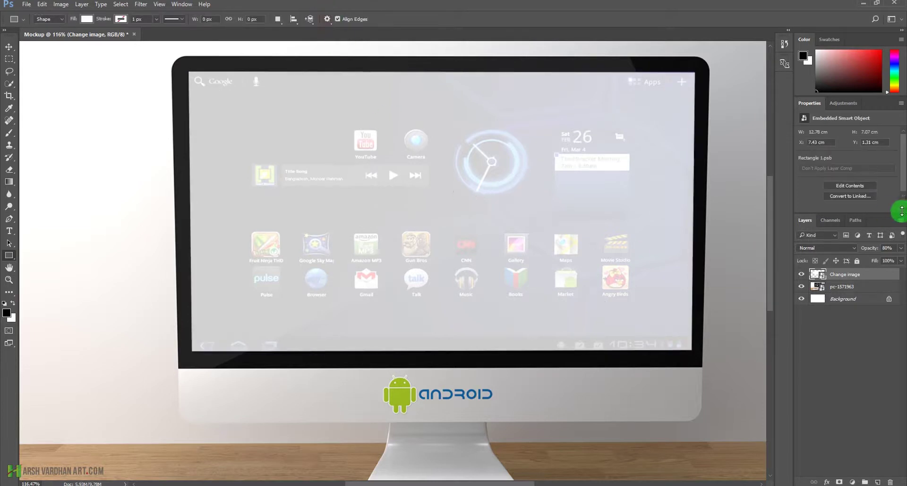
# Restore Change image to 100% opacity and open its Rectangle 1.psb contents
pyautogui.click(891, 261)
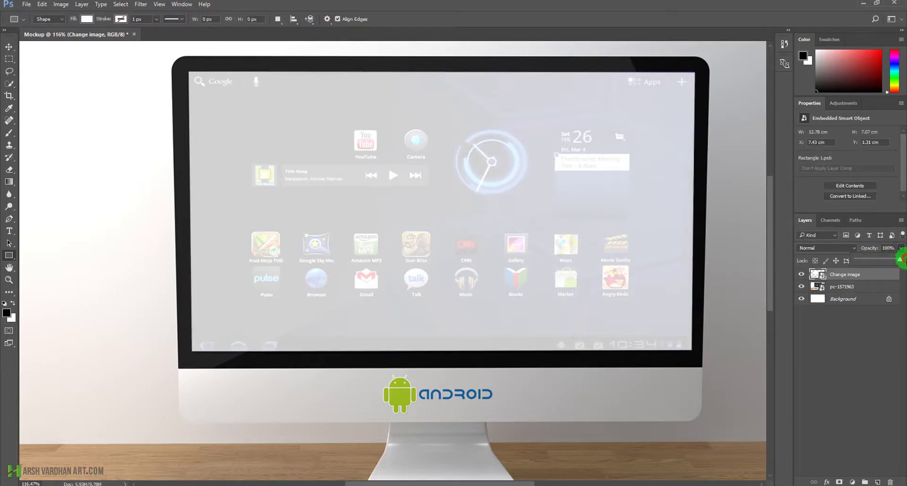
pyautogui.moveTo(899, 262); pyautogui.dragTo(900, 263)
pyautogui.click(885, 332)
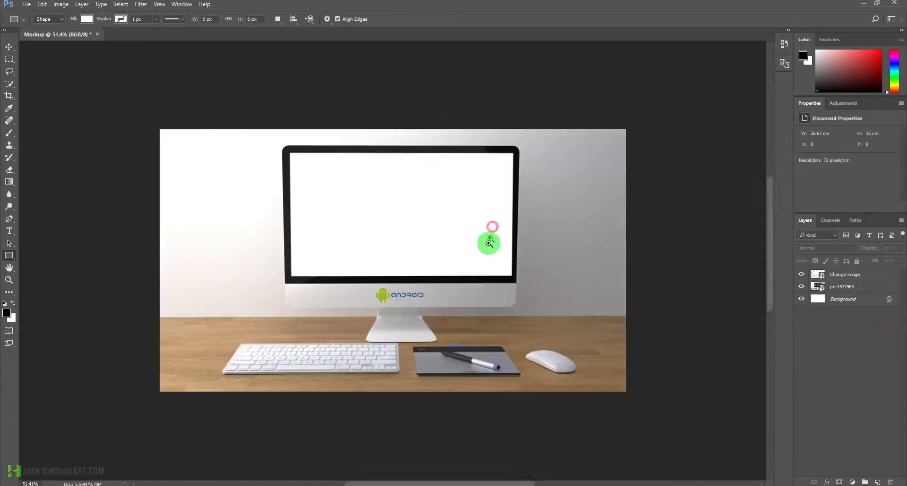
pyautogui.moveTo(526, 213); pyautogui.dragTo(486, 258)
pyautogui.moveTo(391, 267); pyautogui.dragTo(414, 278)
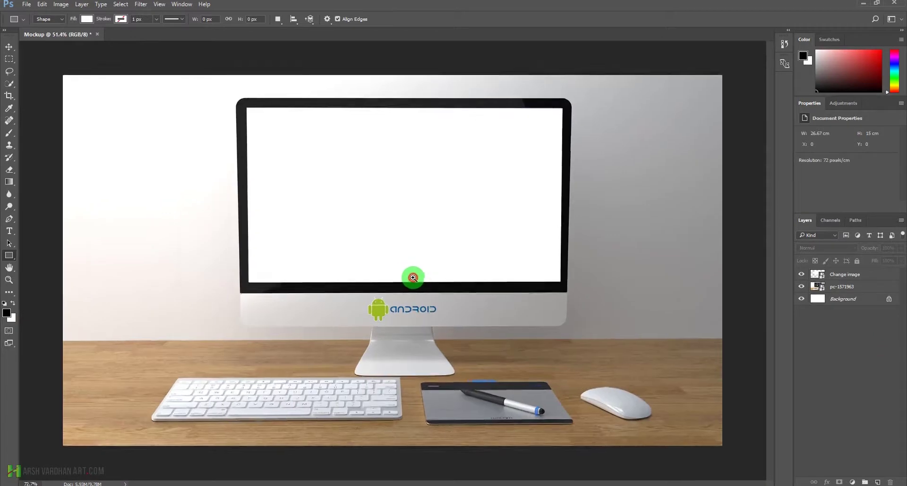
pyautogui.keyDown('ctrl'); pyautogui.click(563, 285); pyautogui.keyUp('ctrl')
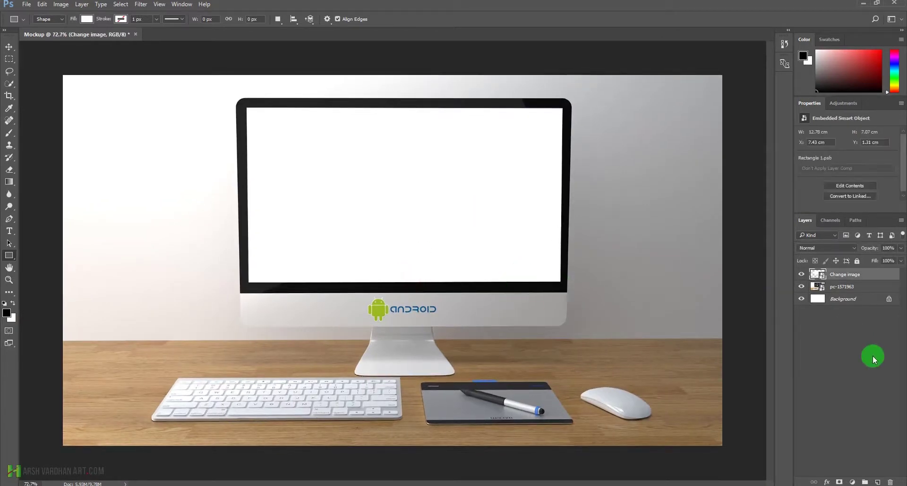
pyautogui.doubleClick(814, 275)
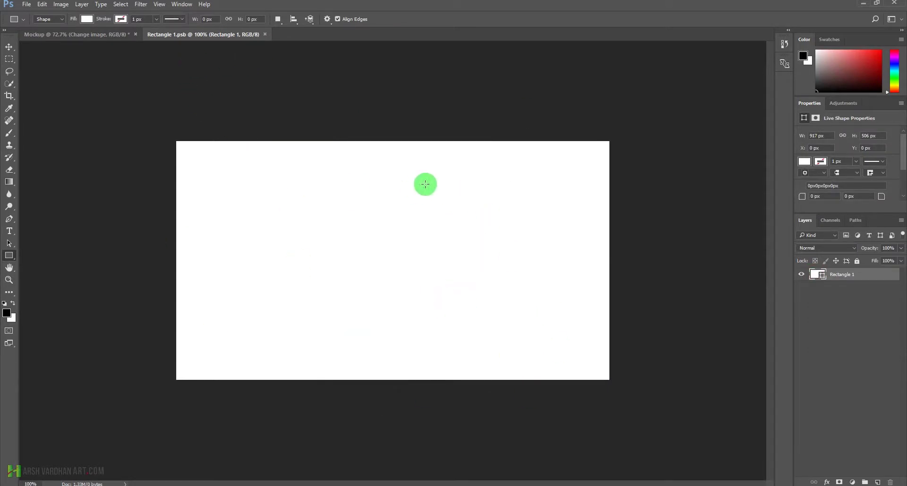
# Restore the Background pixabay folder window and drop hong-kong-1990268_1920 onto the Rectangle 1.psb canvas
pyautogui.moveTo(221, 485)
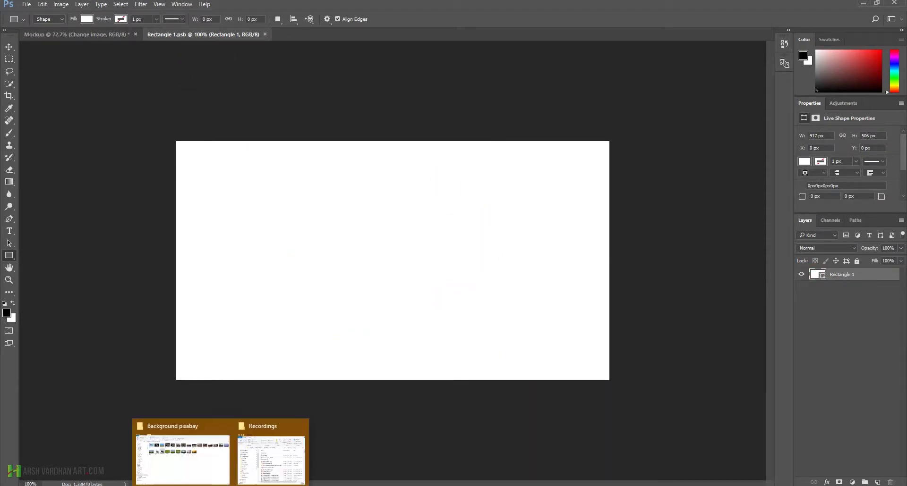
pyautogui.click(199, 461)
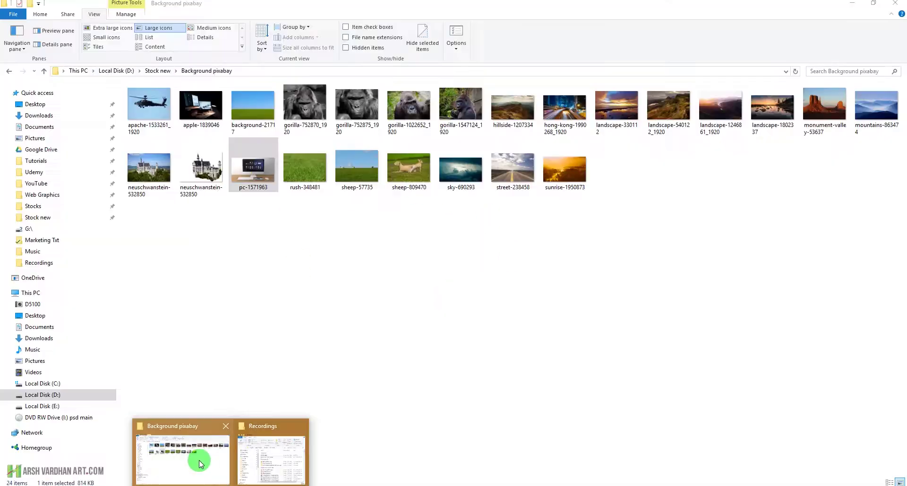
pyautogui.doubleClick(340, 6)
pyautogui.scroll(-3, 608, 216)
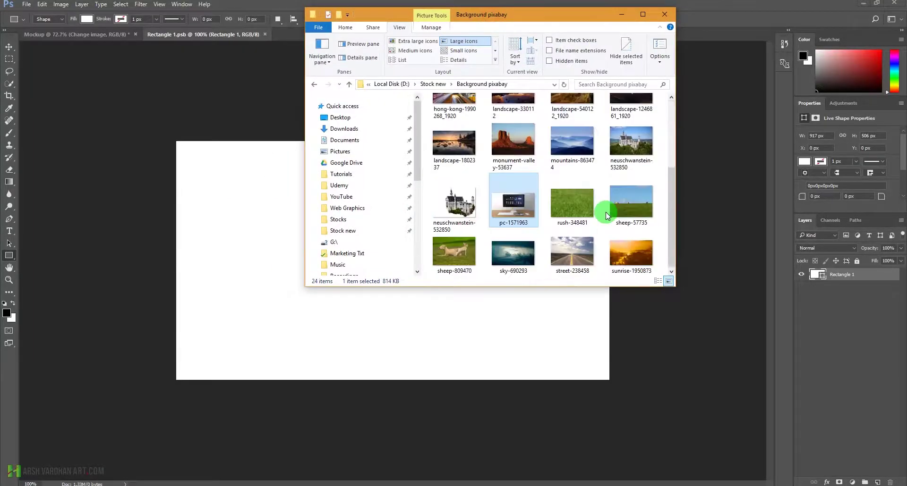
pyautogui.scroll(3, 616, 235)
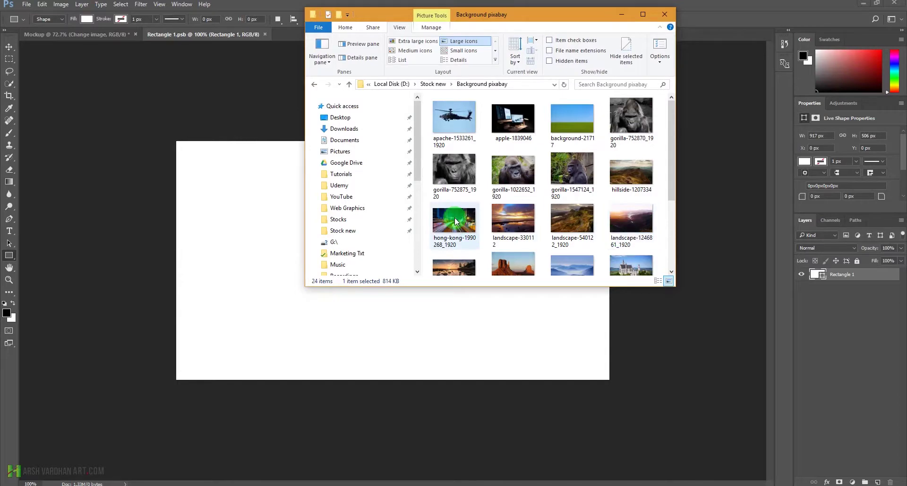
pyautogui.moveTo(470, 222); pyautogui.dragTo(176, 262)
# Enlarge the Hong Kong photo to cover the Rectangle 1.psb canvas and commit it
pyautogui.moveTo(605, 141); pyautogui.dragTo(613, 138)
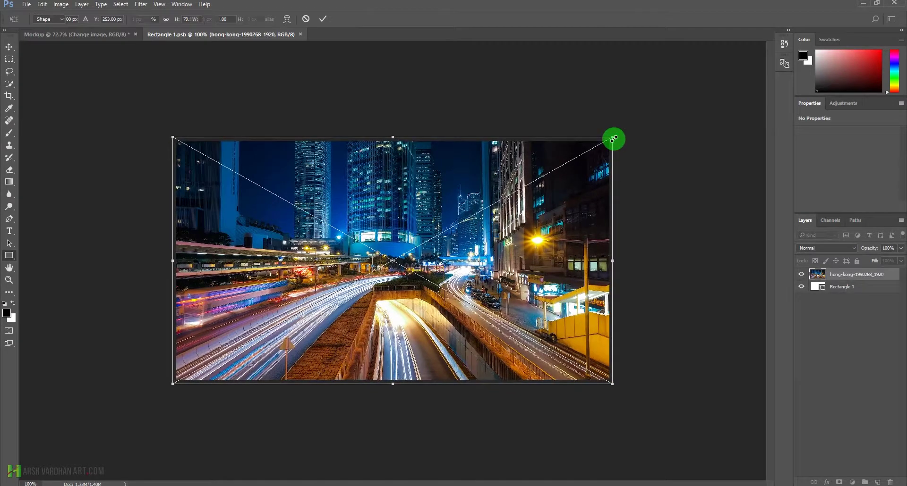
pyautogui.press('Return')
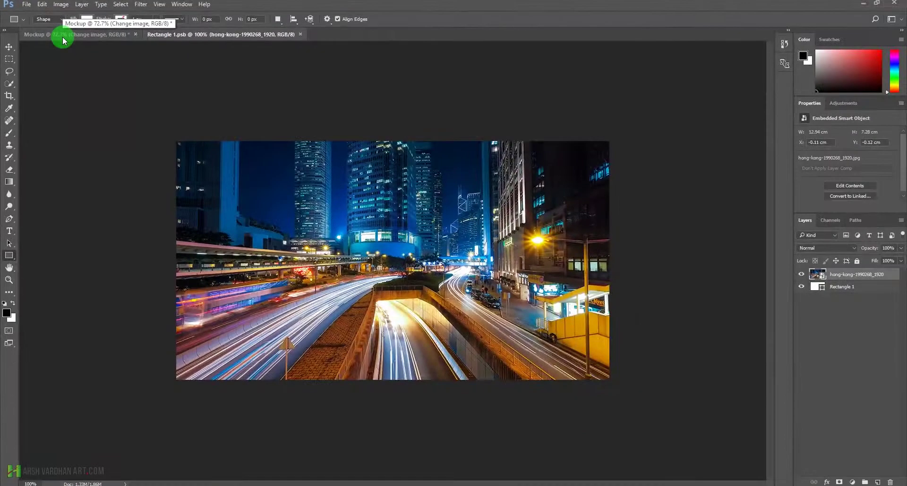
# Return to Mockup, zoom out, and add an empty Layer 1 above Change image
pyautogui.click(126, 71)
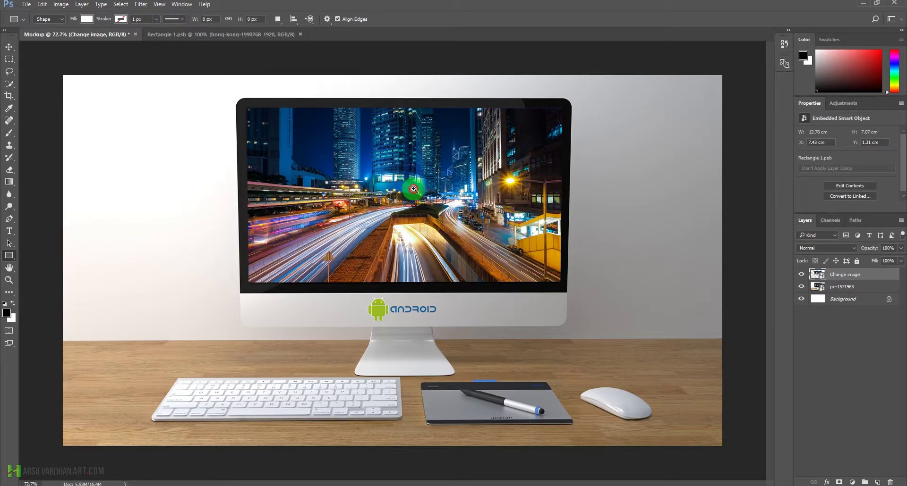
pyautogui.scroll(-1, 413, 190)
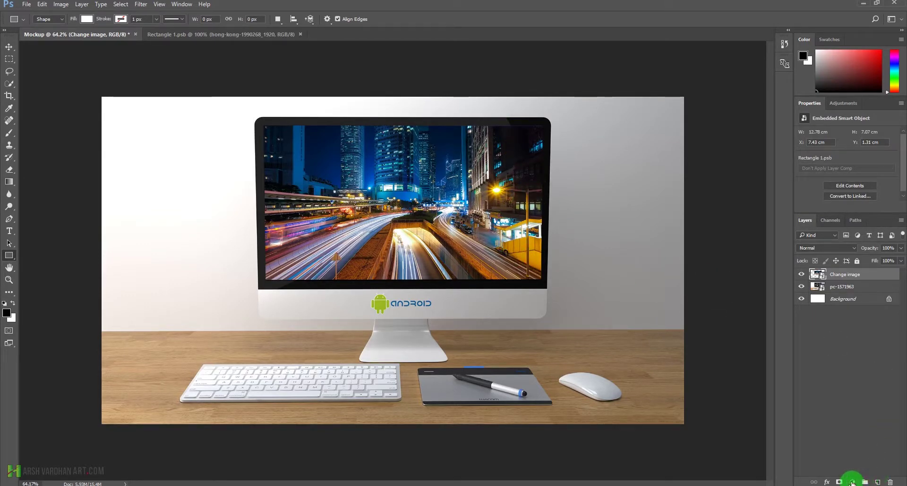
pyautogui.click(878, 482)
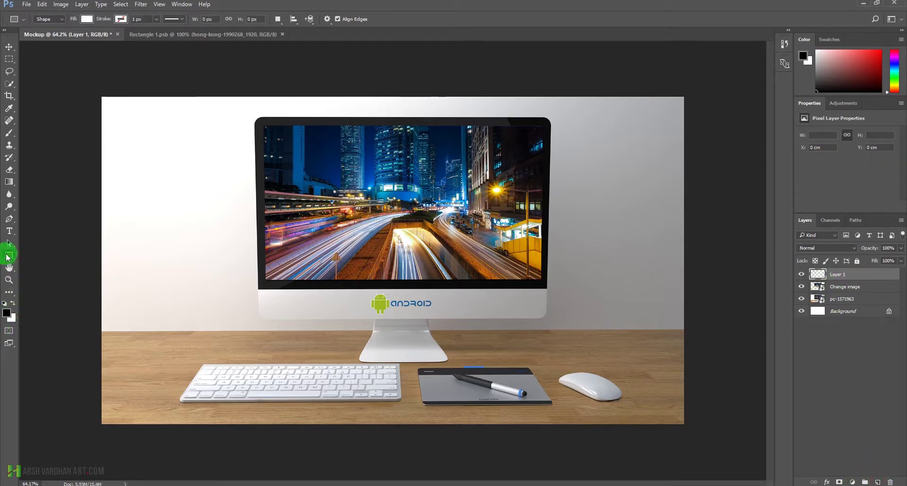
# Draw an 857 × 579 px white rectangle from the monitor's top-left corner across the screen
pyautogui.click(9, 255)
pyautogui.click(44, 255)
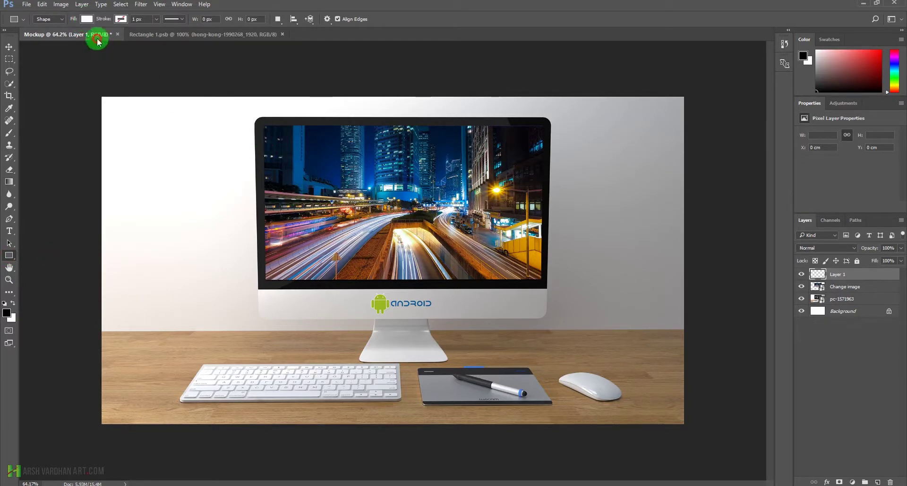
pyautogui.moveTo(97, 36); pyautogui.dragTo(301, 160)
pyautogui.moveTo(401, 44); pyautogui.dragTo(407, 33)
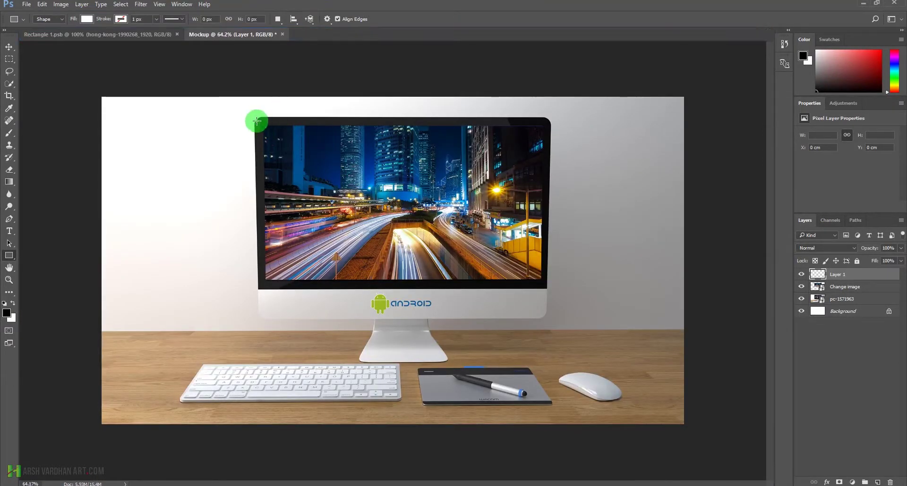
pyautogui.moveTo(256, 118); pyautogui.dragTo(510, 291)
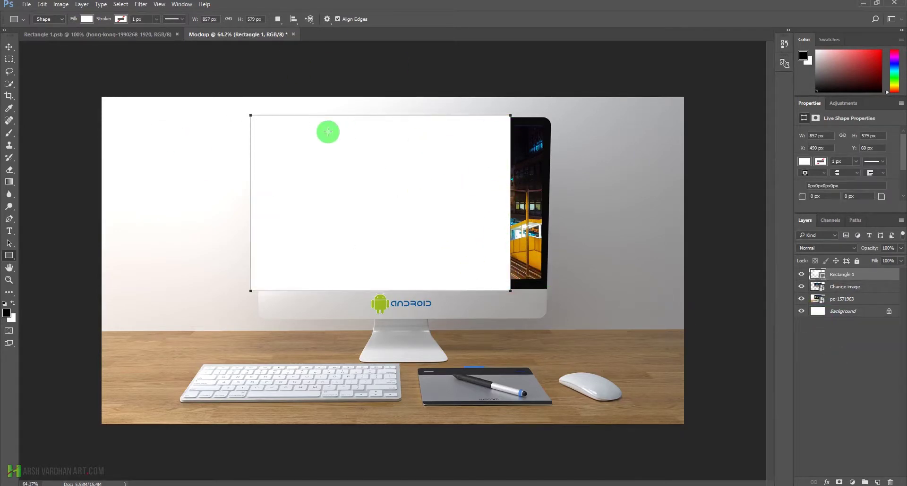
# Distort the white rectangle, slanting its right corners and positioning it over the monitor screen
pyautogui.hotkey('ctrl', 't')
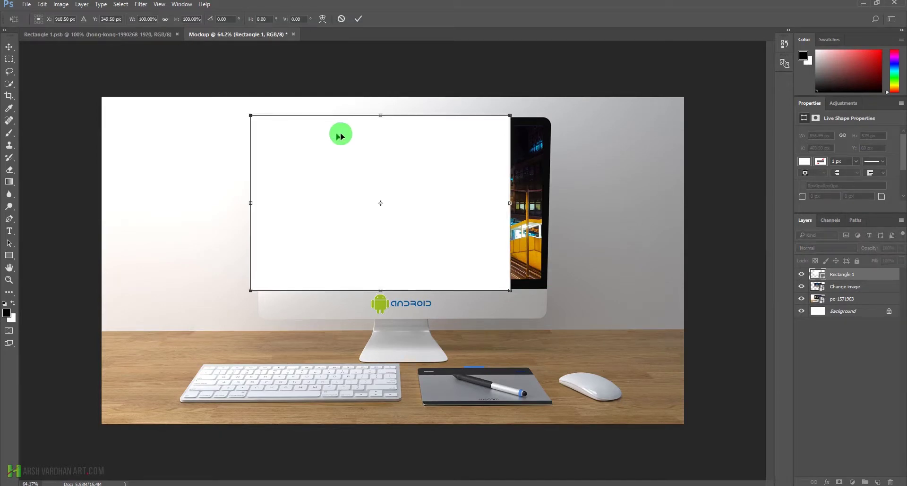
pyautogui.rightClick(496, 133)
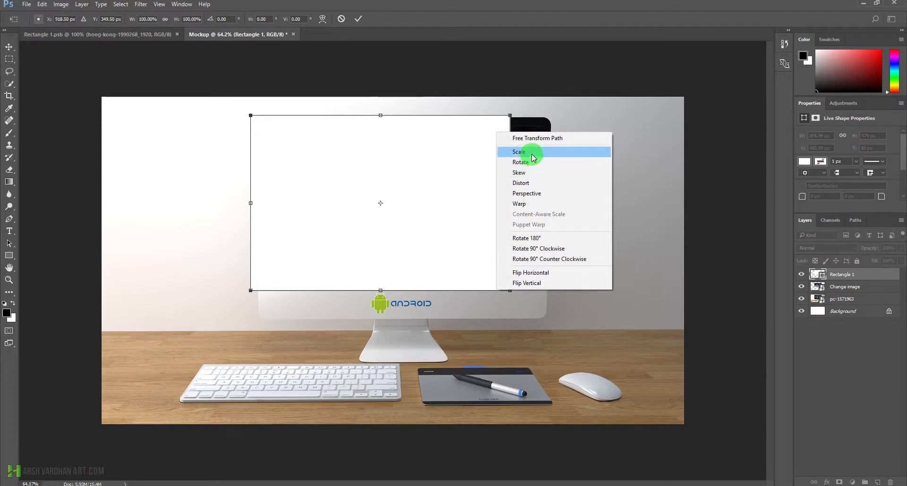
pyautogui.click(528, 184)
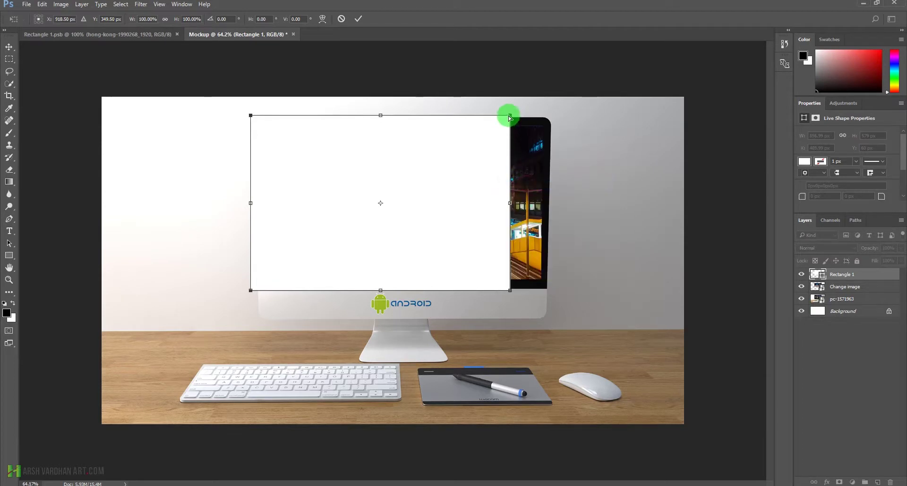
pyautogui.moveTo(508, 117); pyautogui.dragTo(480, 117)
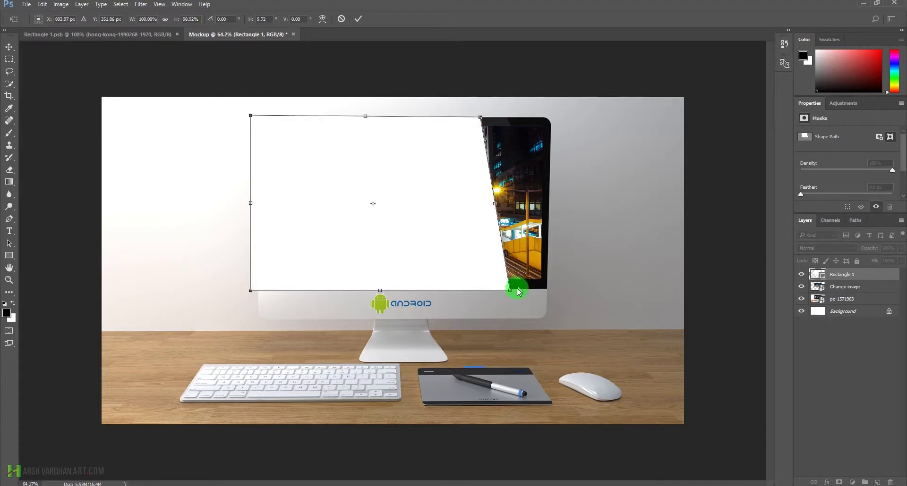
pyautogui.moveTo(511, 291); pyautogui.dragTo(539, 288)
pyautogui.moveTo(467, 165); pyautogui.dragTo(494, 165)
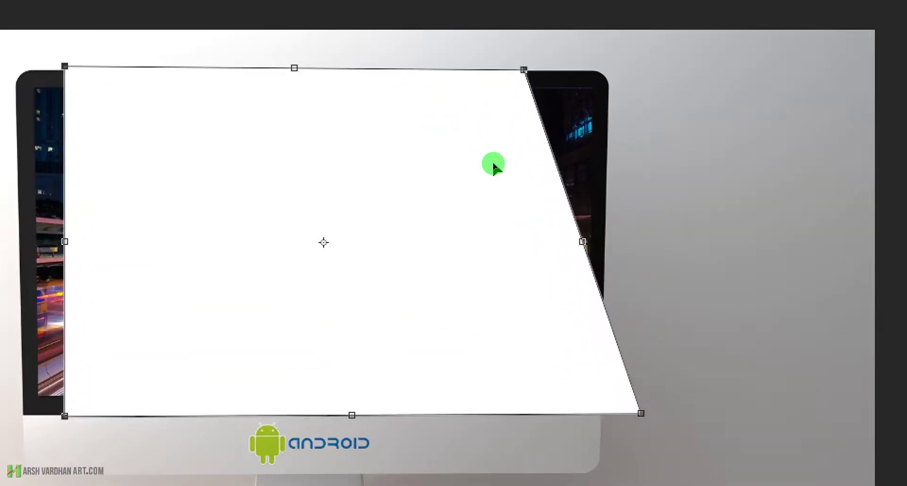
pyautogui.moveTo(512, 126); pyautogui.dragTo(485, 134)
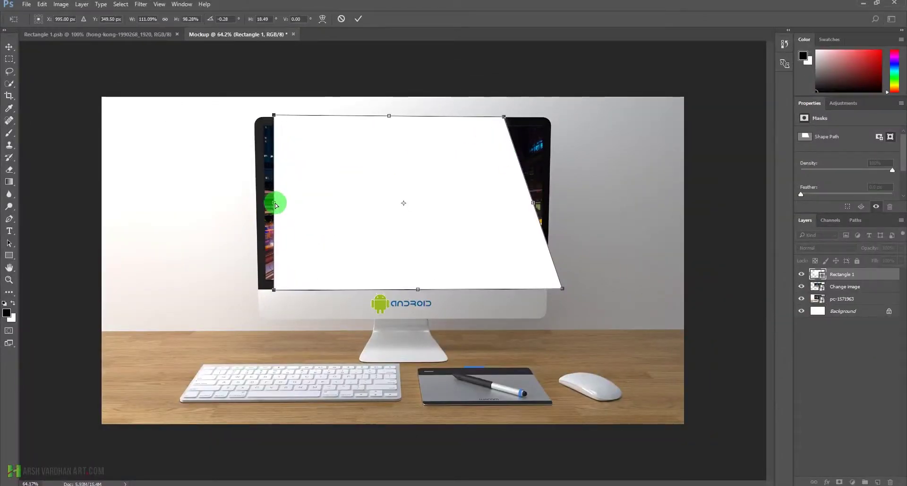
# Widen the distorted shape leftward to the screen edge and commit the transform
pyautogui.rightClick(293, 173)
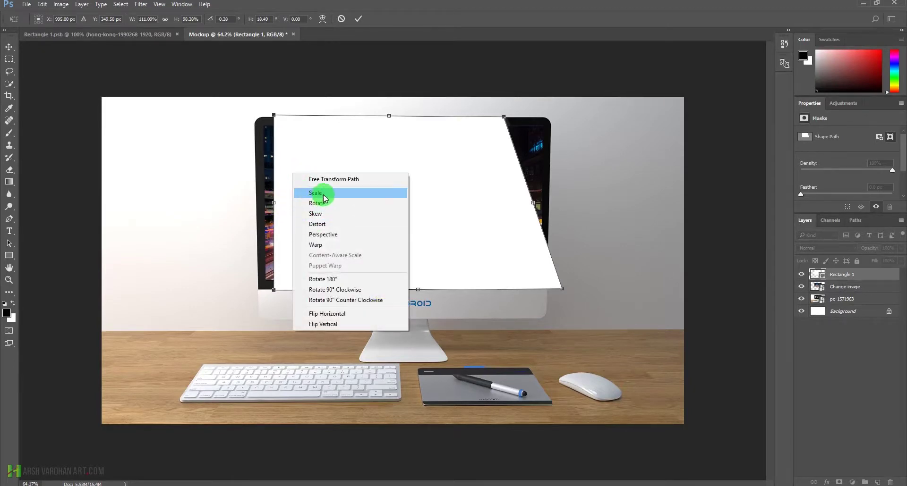
pyautogui.click(324, 193)
pyautogui.moveTo(271, 203); pyautogui.dragTo(264, 206)
pyautogui.click(359, 21)
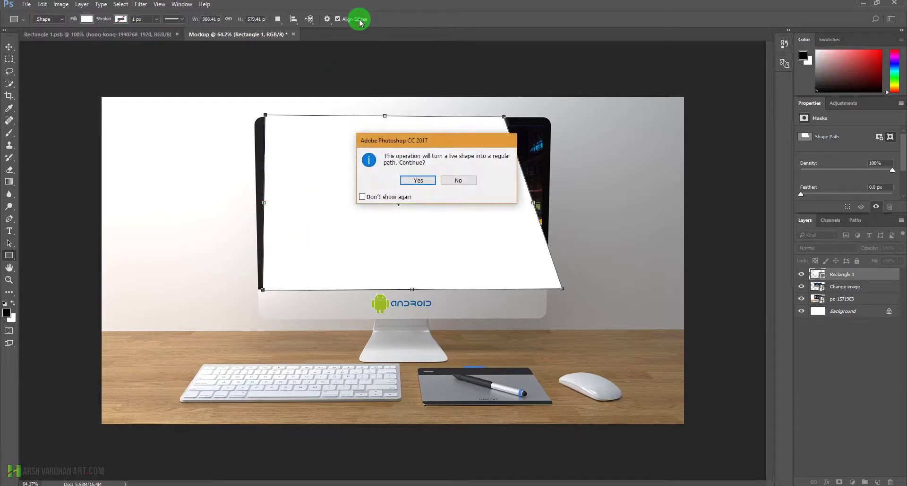
# Confirm converting the live shape to a regular path, then compare the screen with Rectangle 1 hidden and shown
pyautogui.click(419, 182)
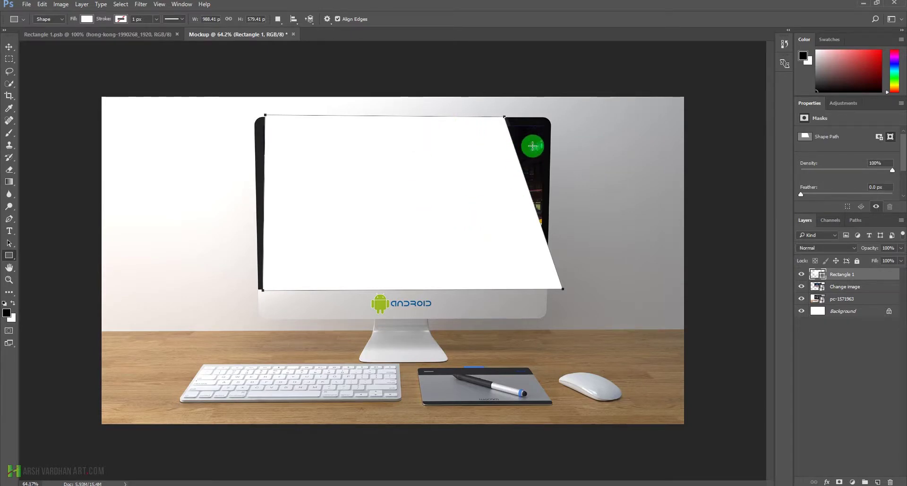
pyautogui.click(801, 274)
pyautogui.click(801, 275)
pyautogui.click(801, 275)
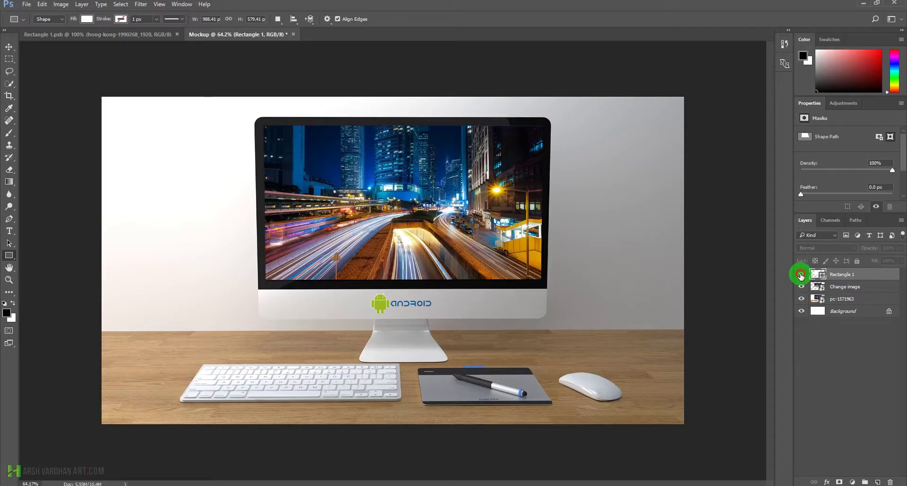
pyautogui.click(800, 275)
pyautogui.click(800, 275)
pyautogui.click(801, 275)
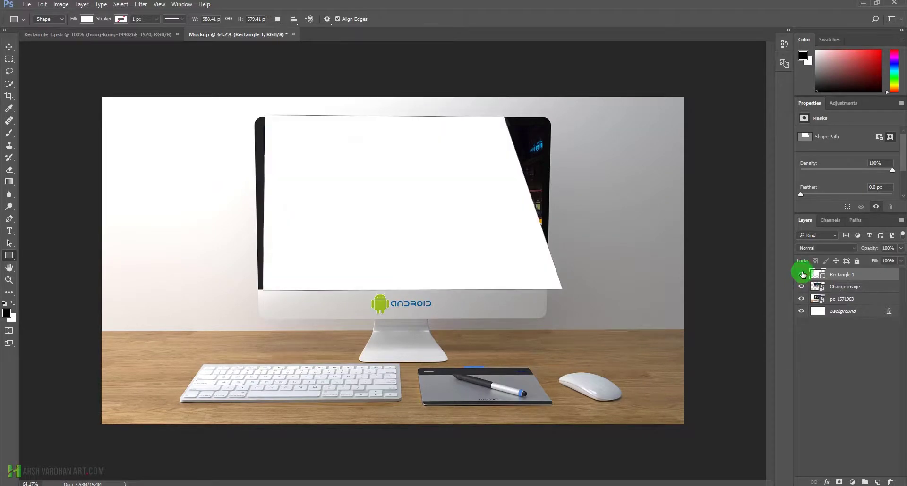
pyautogui.click(844, 277)
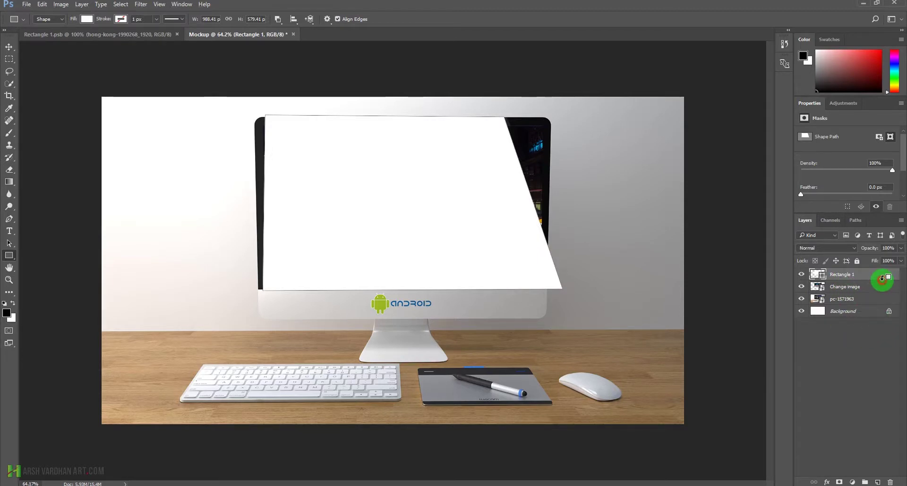
# Alt-click between Rectangle 1 and Change image to clip the white shape to the screen layer
pyautogui.keyDown('alt'); pyautogui.click(882, 278); pyautogui.keyUp('alt')
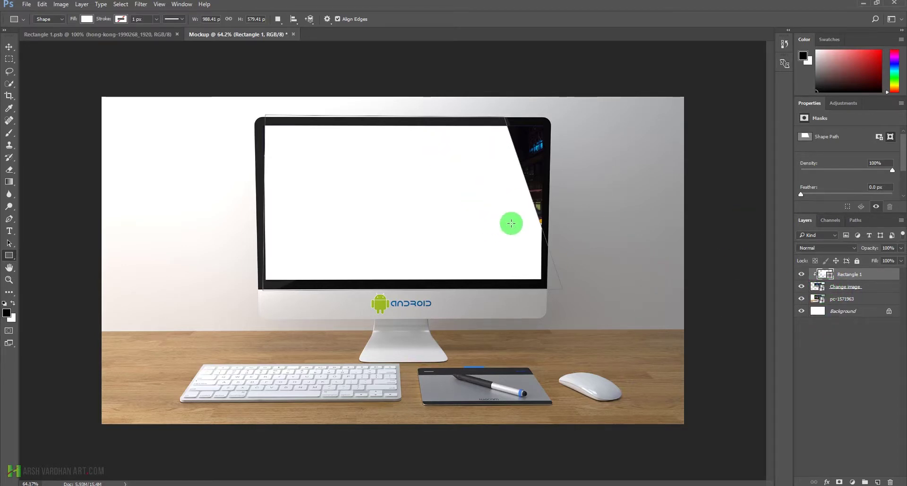
# Set Rectangle 1's blend mode to Soft Light
pyautogui.click(839, 248)
pyautogui.click(830, 347)
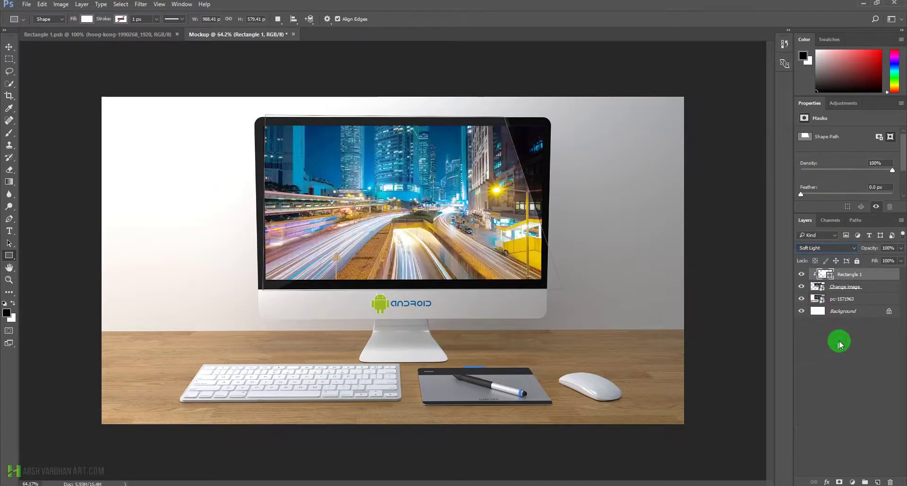
pyautogui.click(900, 248)
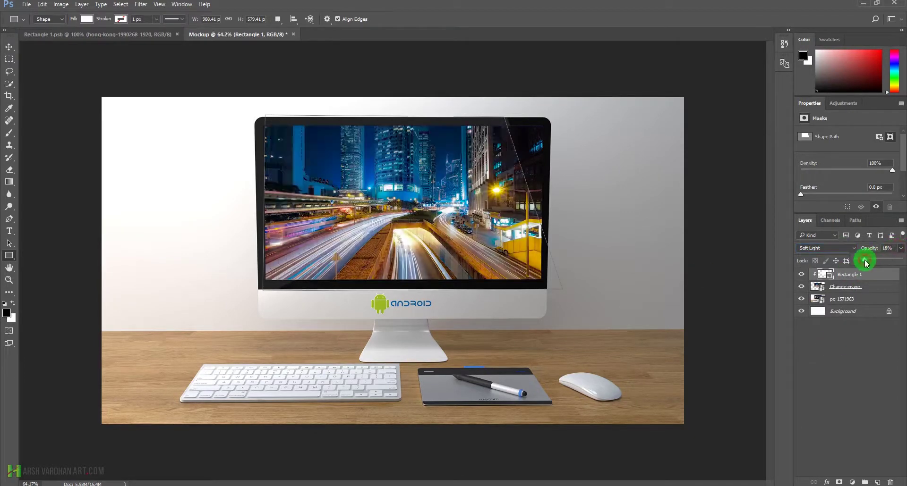
pyautogui.click(848, 340)
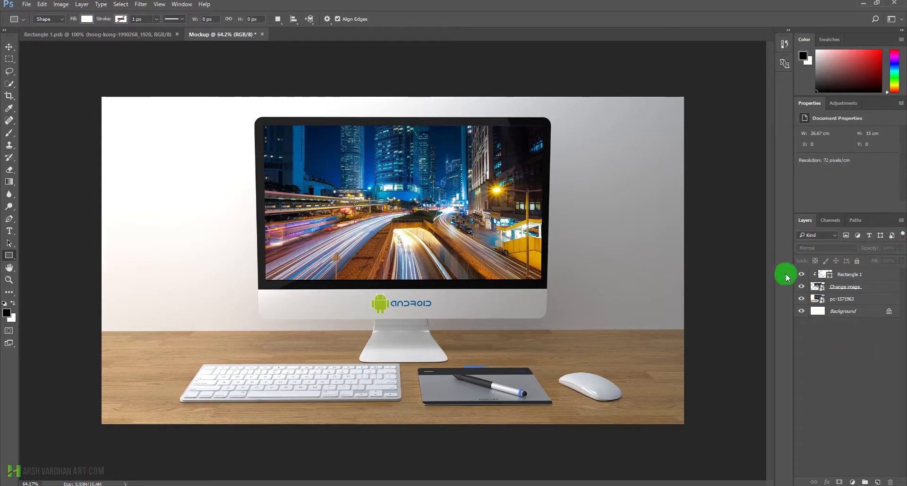
# Compare the screen with and without the overlay, then lower Rectangle 1's opacity
pyautogui.click(801, 275)
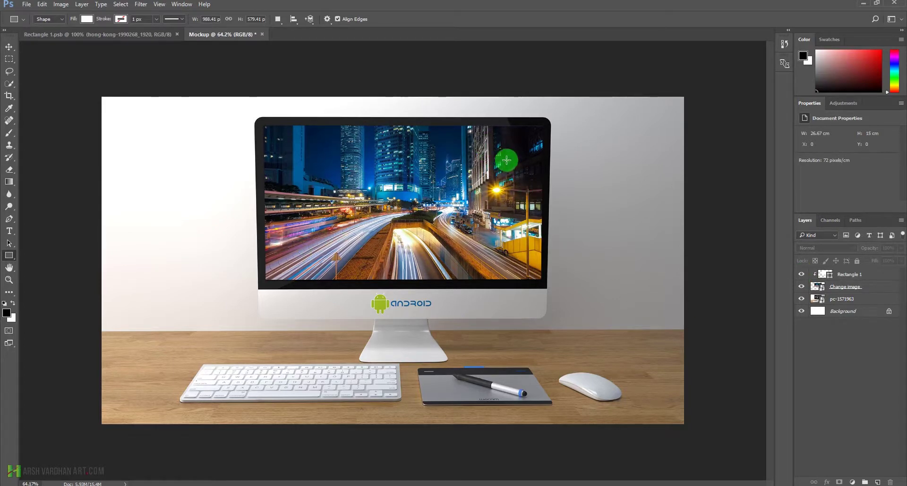
pyautogui.click(801, 274)
pyautogui.click(801, 275)
pyautogui.click(801, 275)
pyautogui.click(801, 275)
pyautogui.click(836, 278)
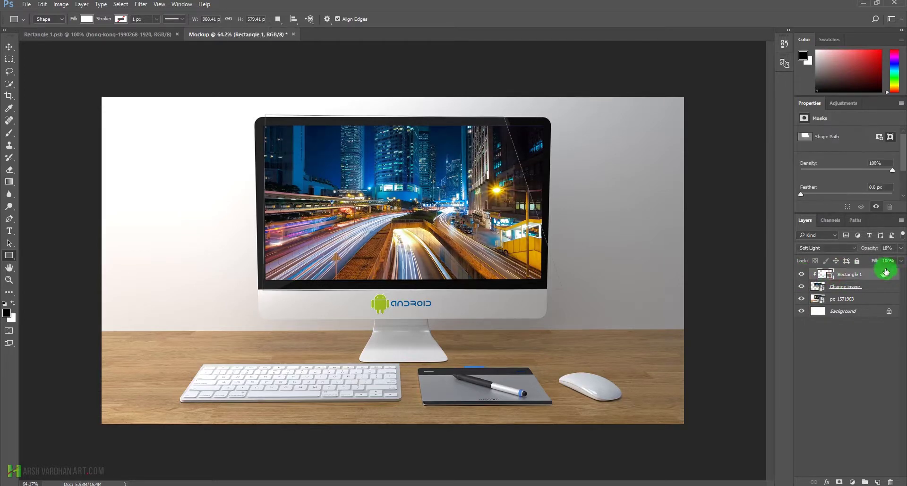
pyautogui.moveTo(899, 248); pyautogui.dragTo(873, 261)
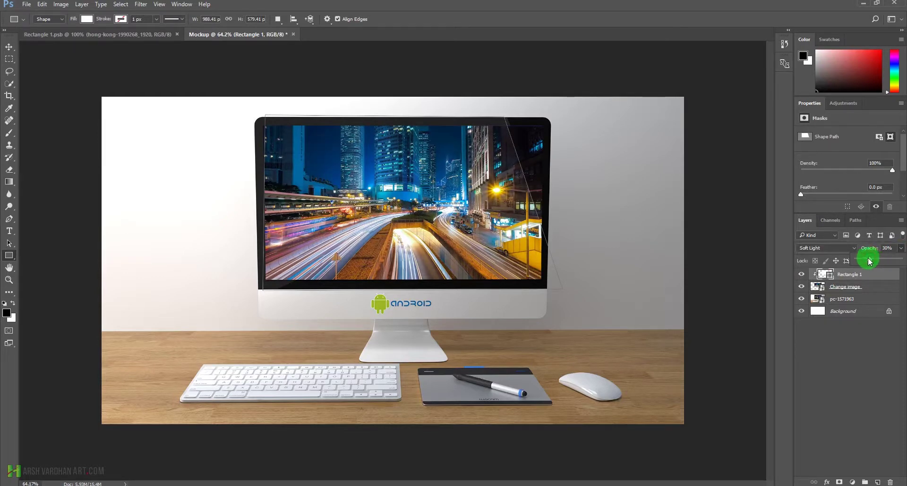
# Add a layer mask to the Rectangle 1 layer
pyautogui.click(852, 442)
pyautogui.click(840, 273)
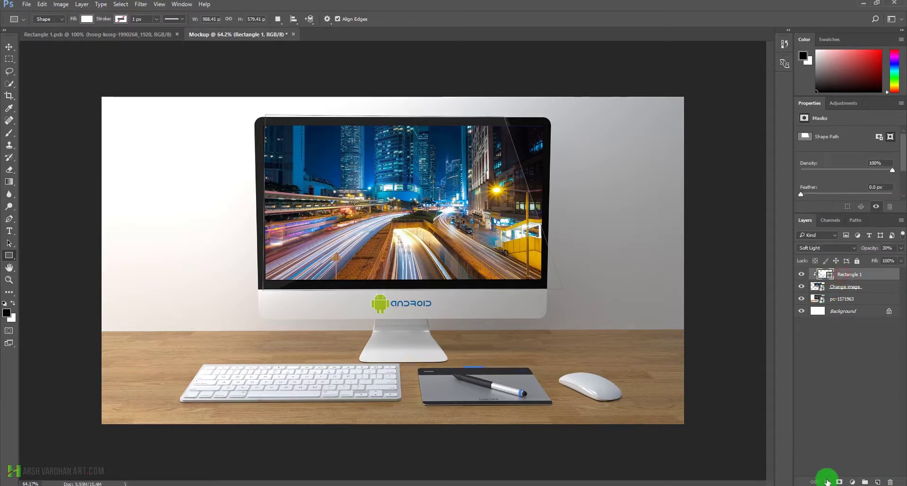
pyautogui.click(839, 482)
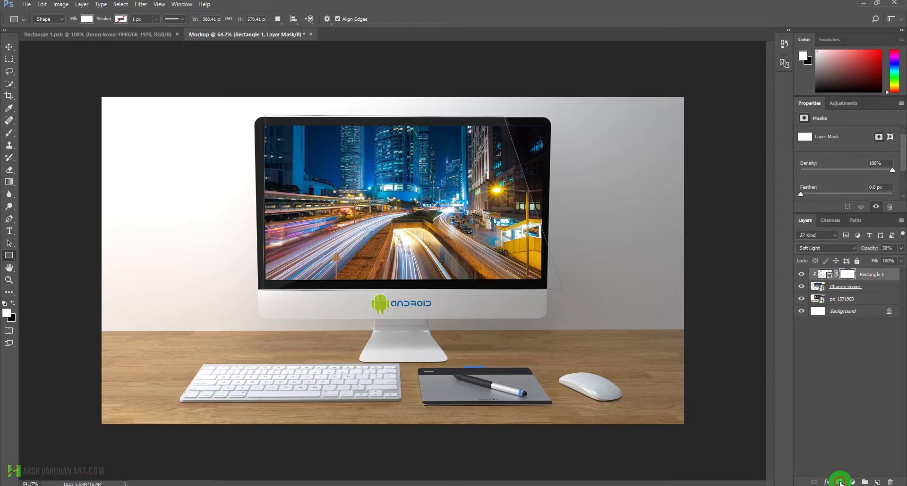
# Drag a Foreground to Background gradient across the screen to fade the overlay's mask
pyautogui.click(10, 182)
pyautogui.click(47, 19)
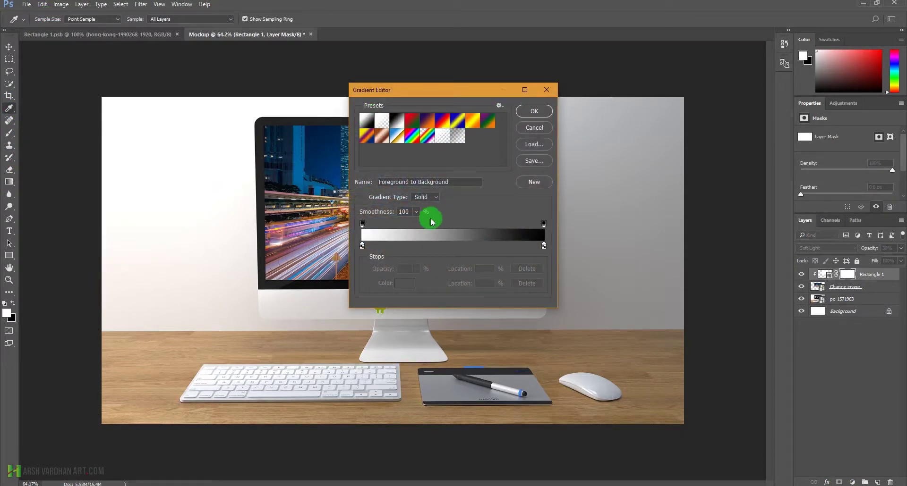
pyautogui.click(534, 111)
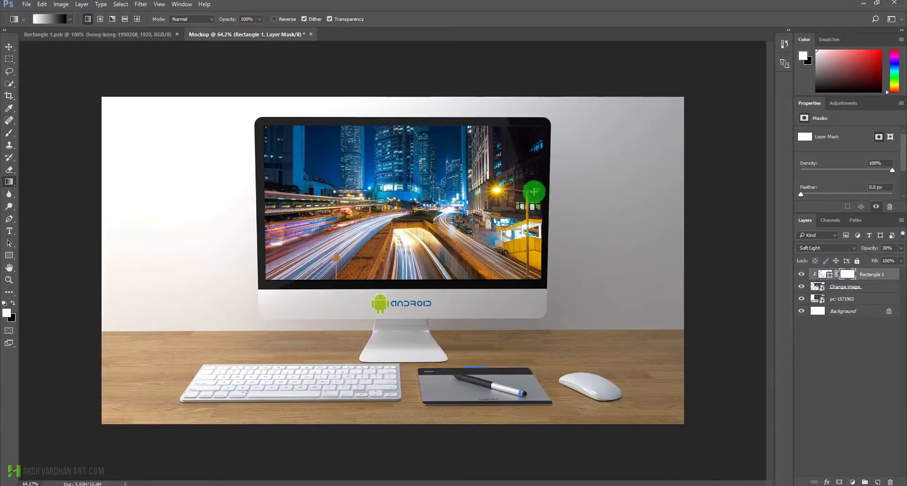
pyautogui.moveTo(534, 191); pyautogui.dragTo(301, 188)
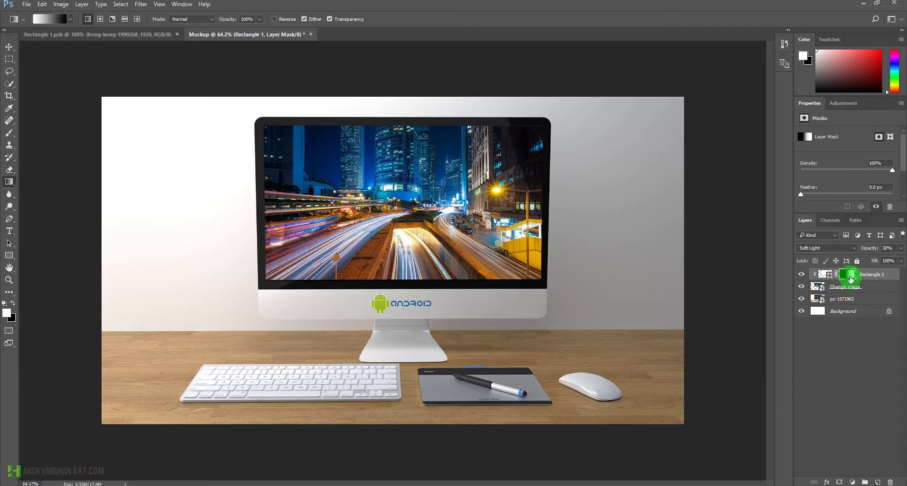
pyautogui.hotkey('ctrl', 'i')
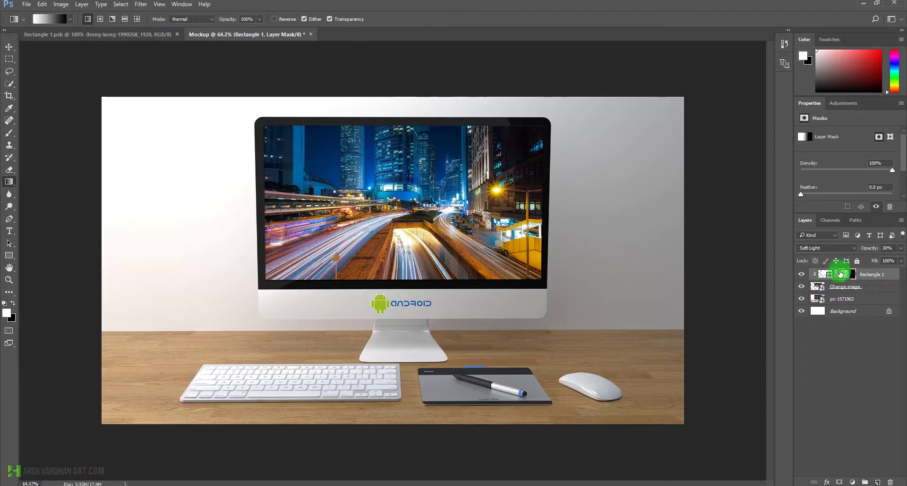
pyautogui.click(801, 274)
pyautogui.click(801, 274)
pyautogui.click(840, 277)
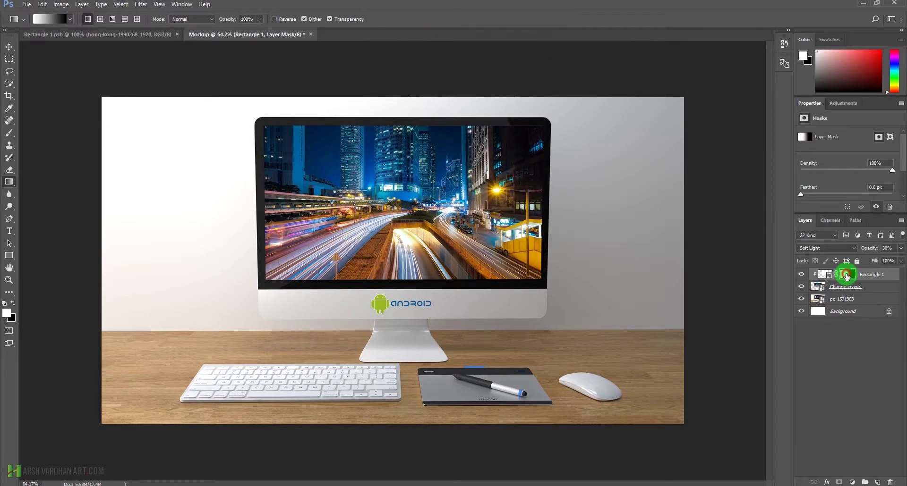
pyautogui.keyDown('shift'); pyautogui.click(845, 275); pyautogui.keyUp('shift')
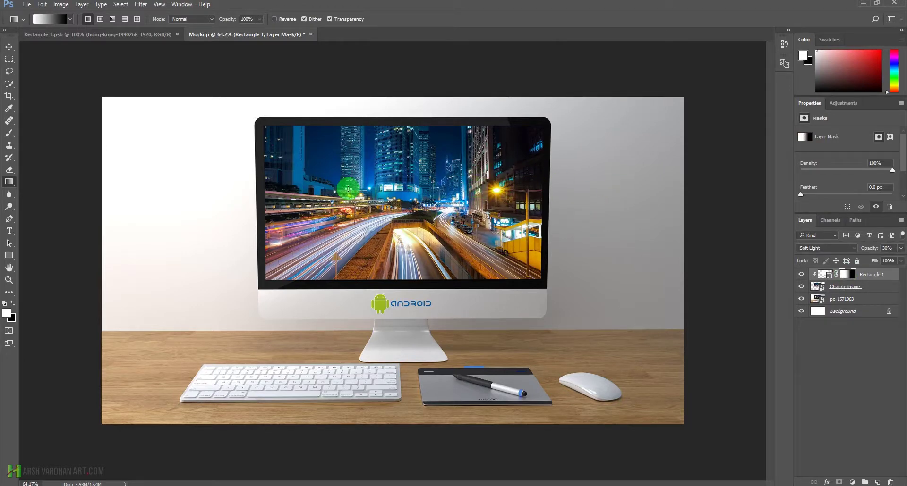
pyautogui.click(801, 276)
pyautogui.click(801, 276)
pyautogui.moveTo(408, 246); pyautogui.dragTo(442, 206)
pyautogui.press('f')
pyautogui.press('f')
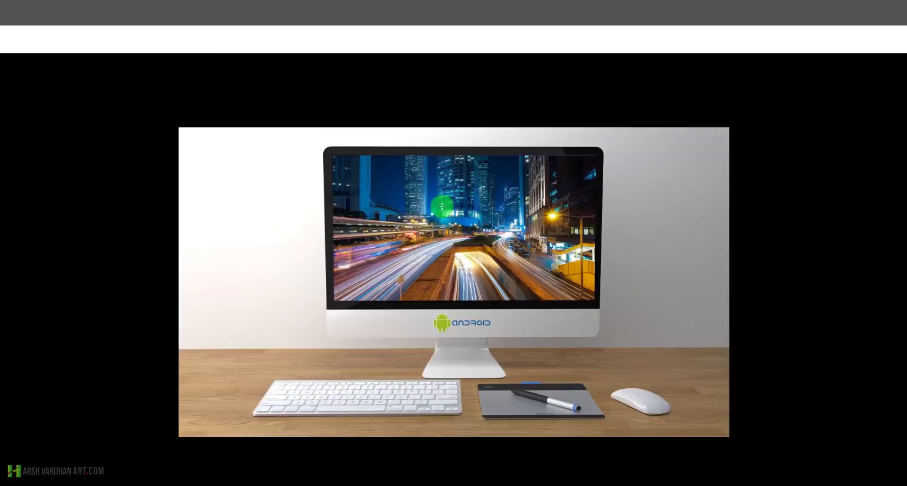
pyautogui.press('f')
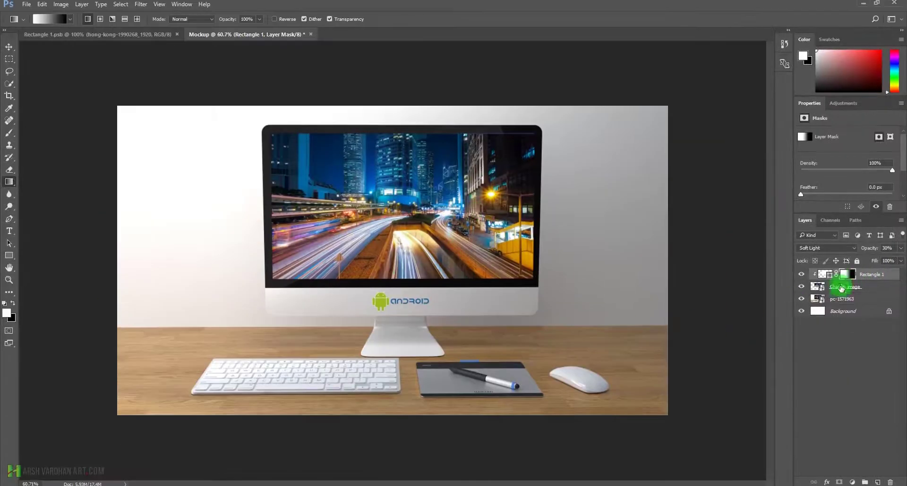
# Inside the Change image smart object, drop in landscape-330112 from Explorer and enlarge it over the canvas
pyautogui.click(821, 287)
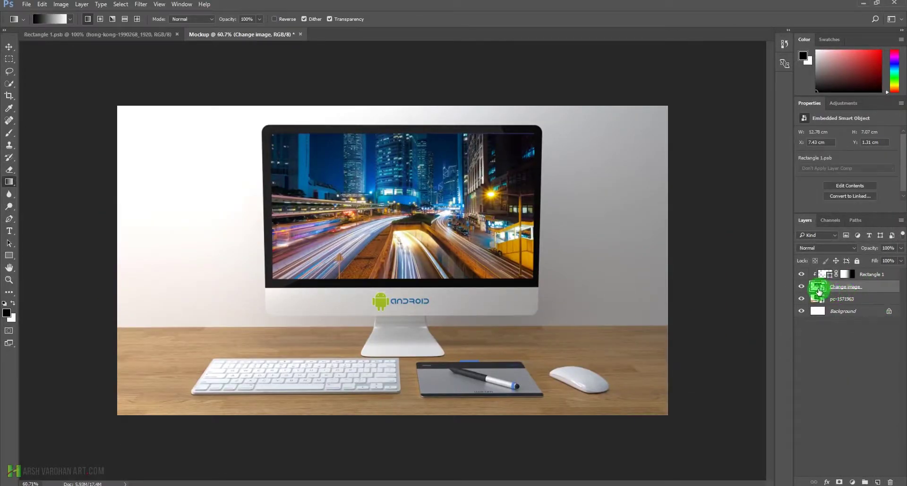
pyautogui.doubleClick(817, 289)
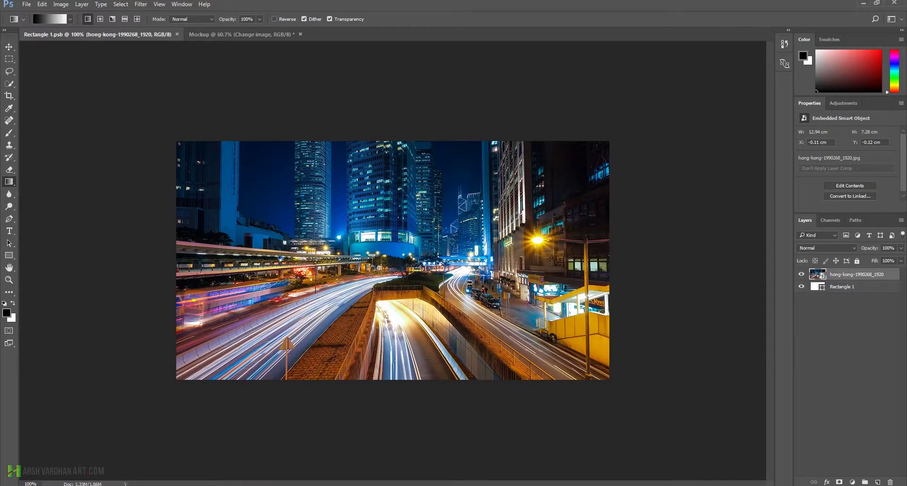
pyautogui.moveTo(232, 471)
pyautogui.click(204, 464)
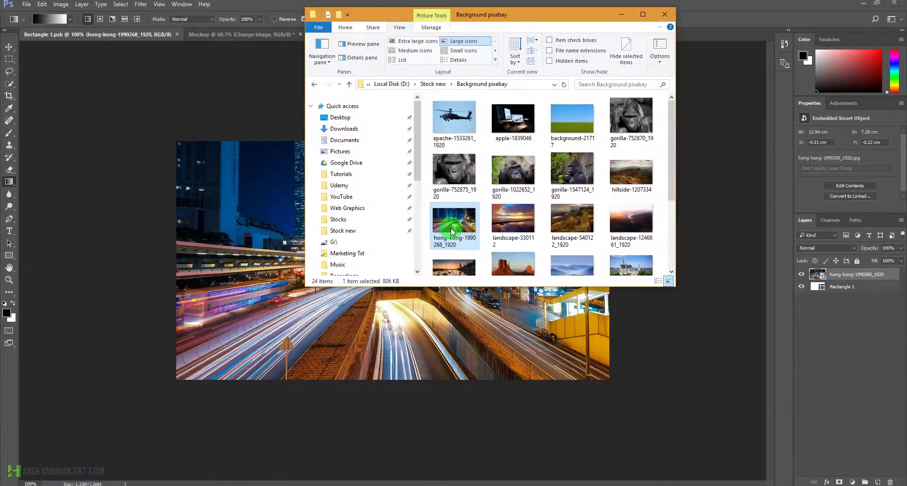
pyautogui.moveTo(512, 219); pyautogui.dragTo(200, 257)
pyautogui.moveTo(575, 140); pyautogui.dragTo(622, 135)
# Commit the placement, dismiss the smart object gradient error, and close the Mockup document
pyautogui.press('g')
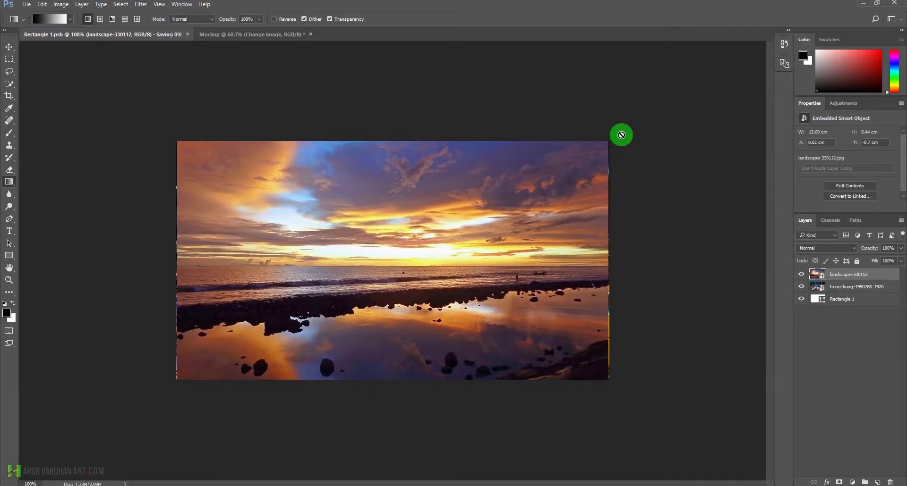
pyautogui.click(329, 78)
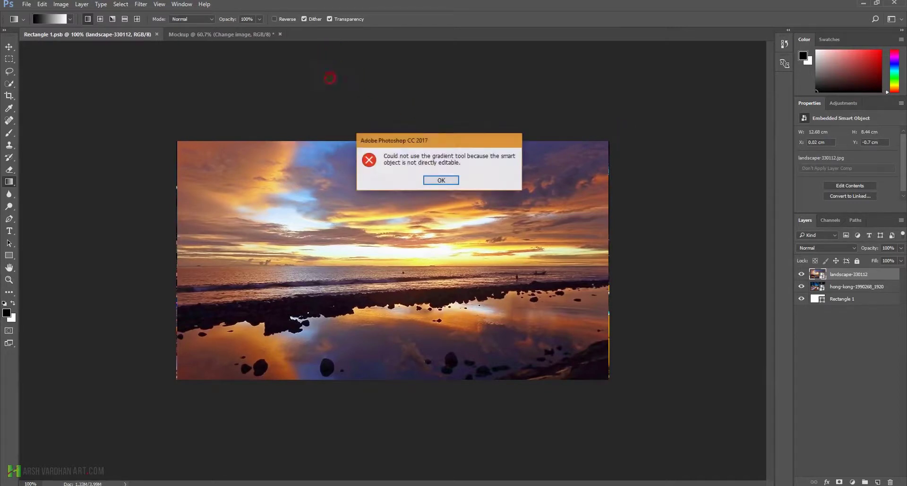
pyautogui.click(454, 180)
pyautogui.click(279, 34)
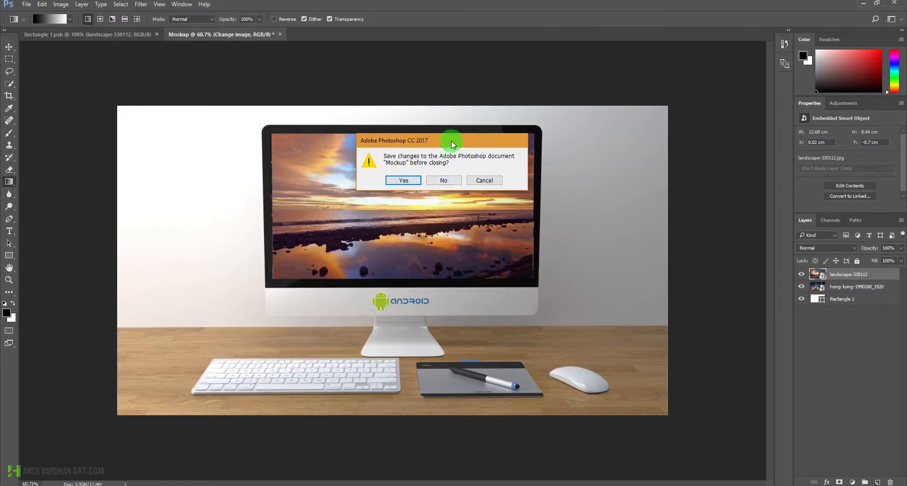
# Save changes as Mockup in Photoshop format, then close Rectangle 1.psb
pyautogui.moveTo(451, 141); pyautogui.dragTo(675, 134)
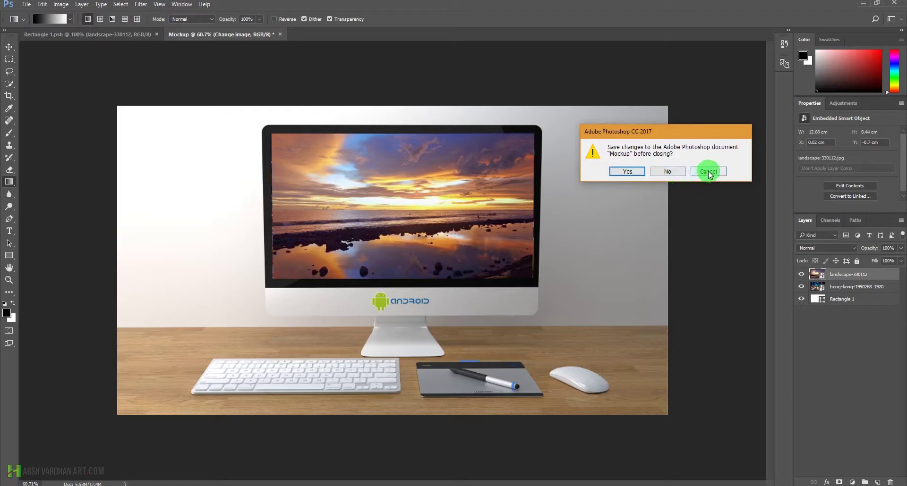
pyautogui.click(635, 171)
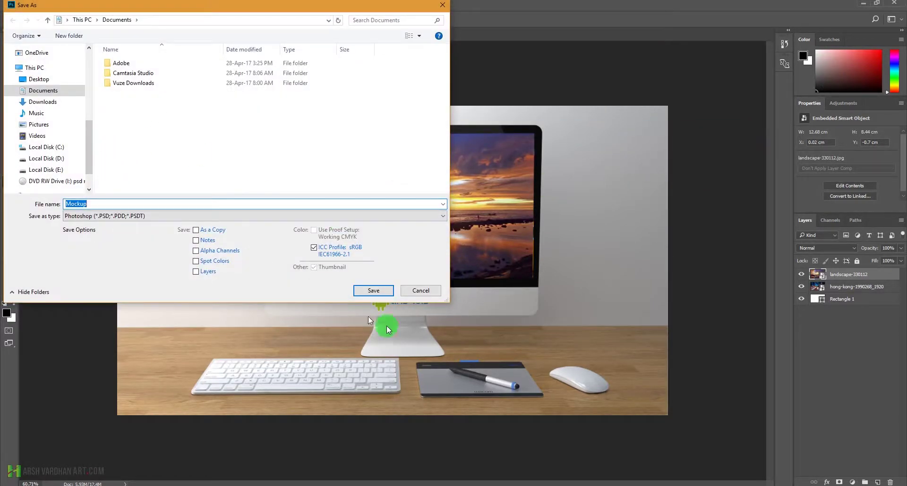
pyautogui.click(379, 292)
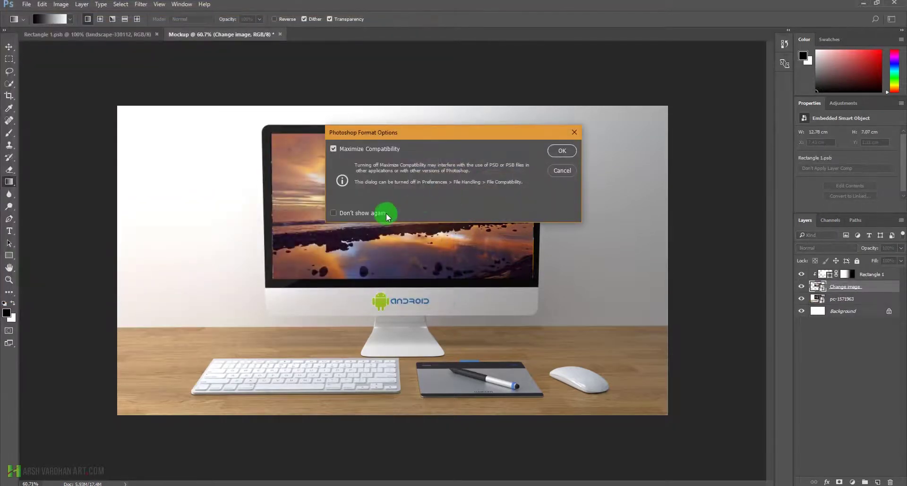
pyautogui.click(558, 151)
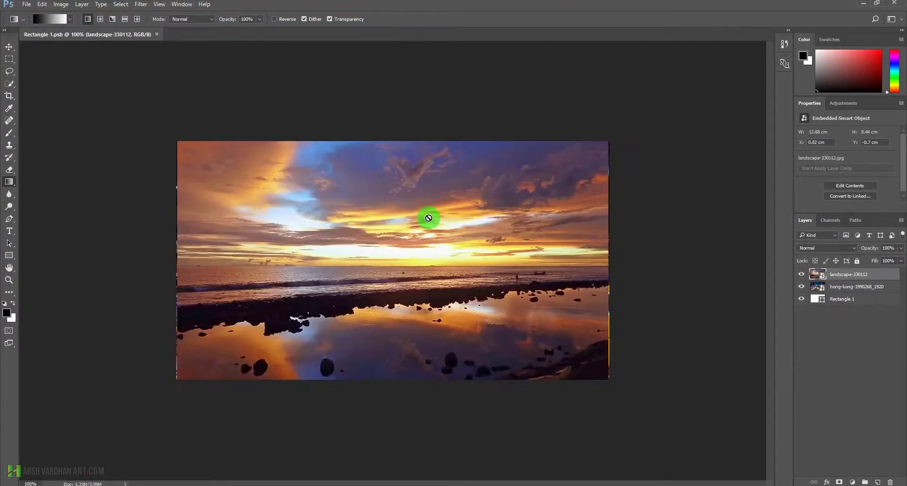
pyautogui.click(157, 34)
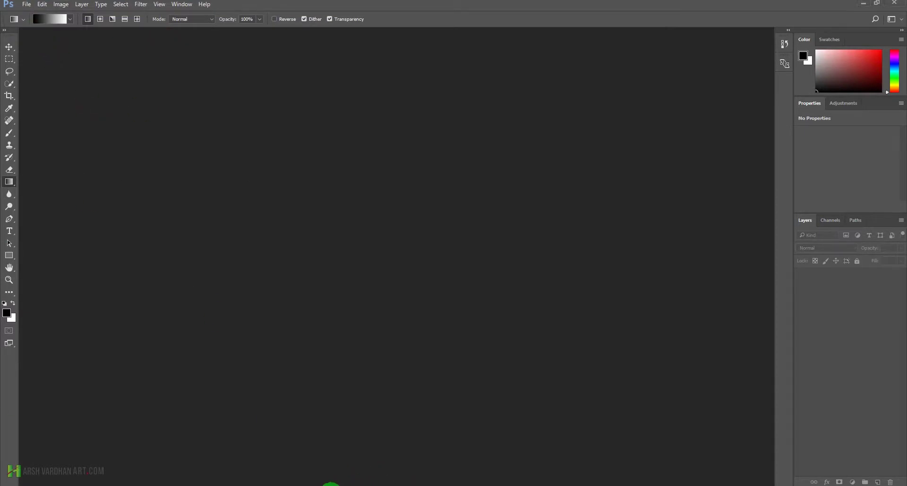
# Reopen Mockup from the recent files list and open the Change image smart object contents
pyautogui.rightClick(331, 485)
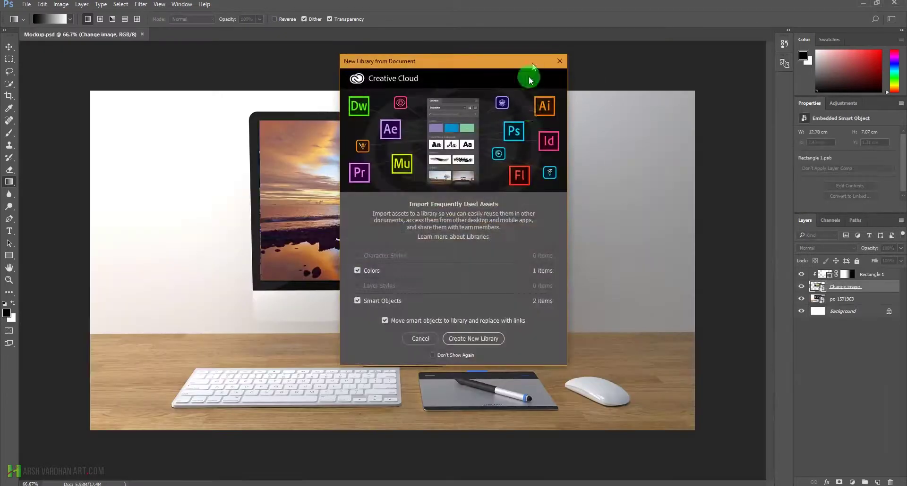
pyautogui.click(559, 60)
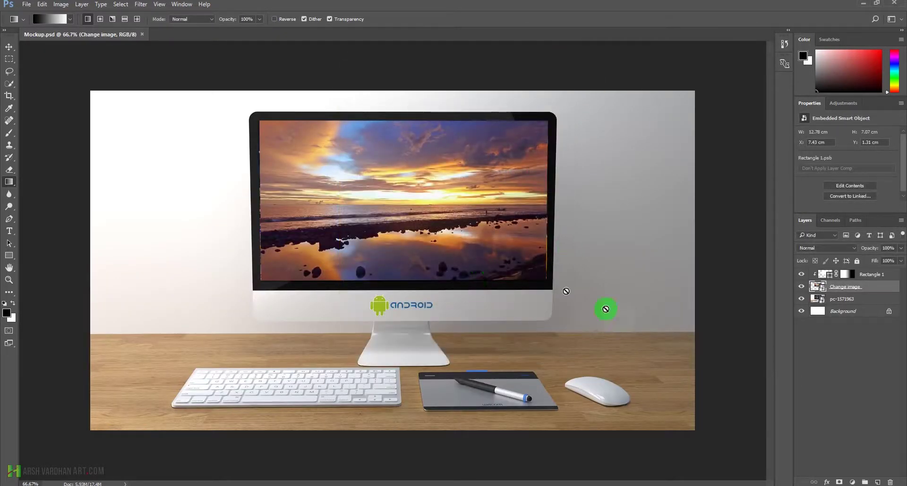
pyautogui.doubleClick(814, 289)
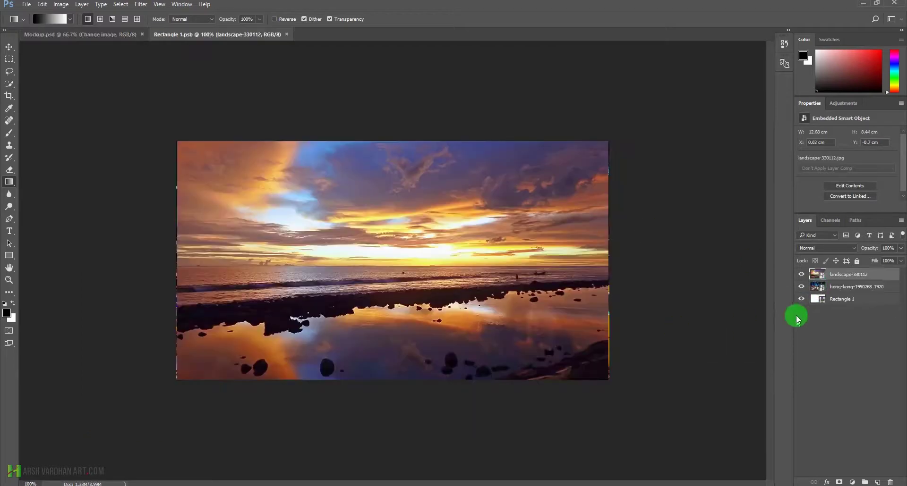
# Hide landscape-330112 so the Hong Kong photo shows, save the smart object, and return to Mockup
pyautogui.click(802, 274)
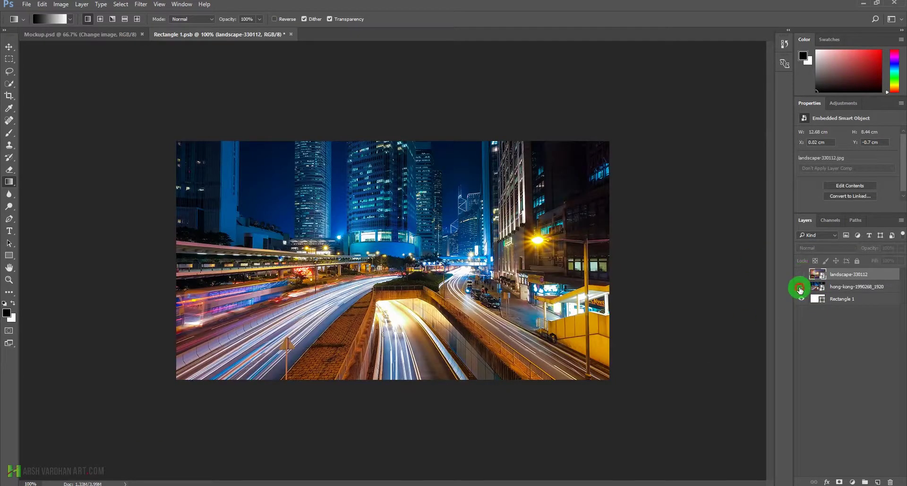
pyautogui.click(801, 286)
pyautogui.click(801, 286)
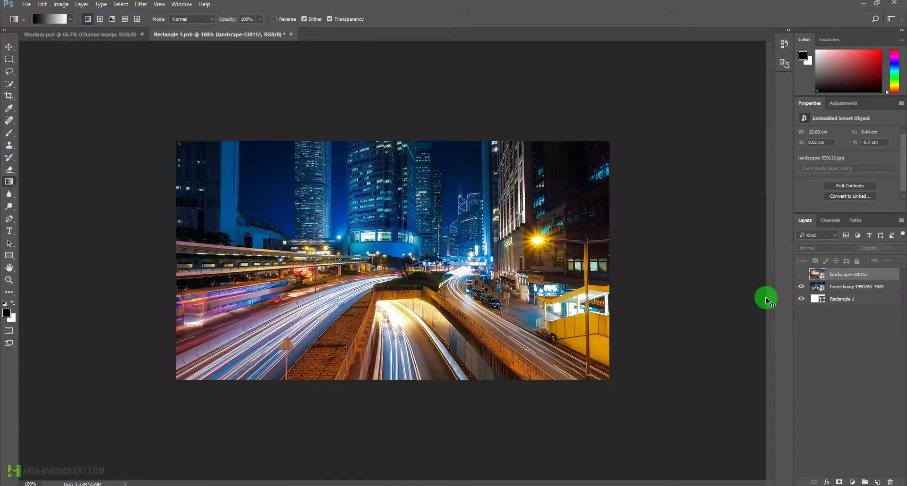
pyautogui.hotkey('ctrl', 's')
pyautogui.click(110, 38)
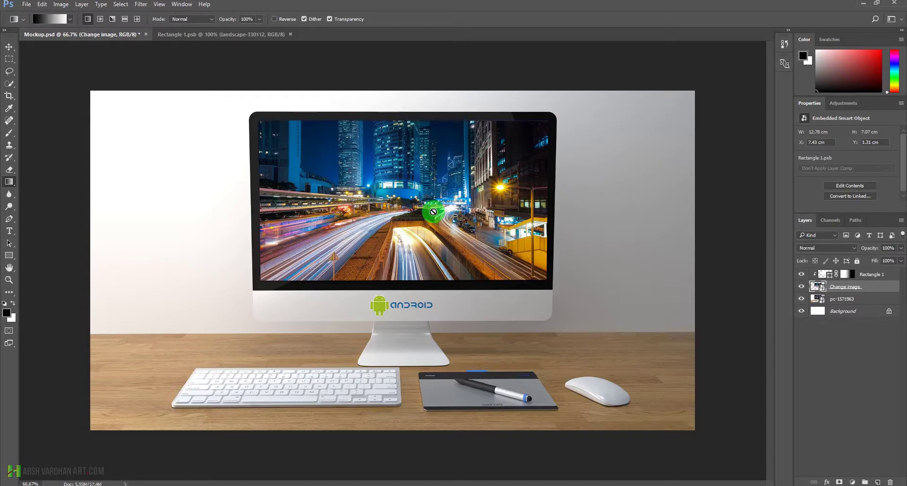
pyautogui.press('f')
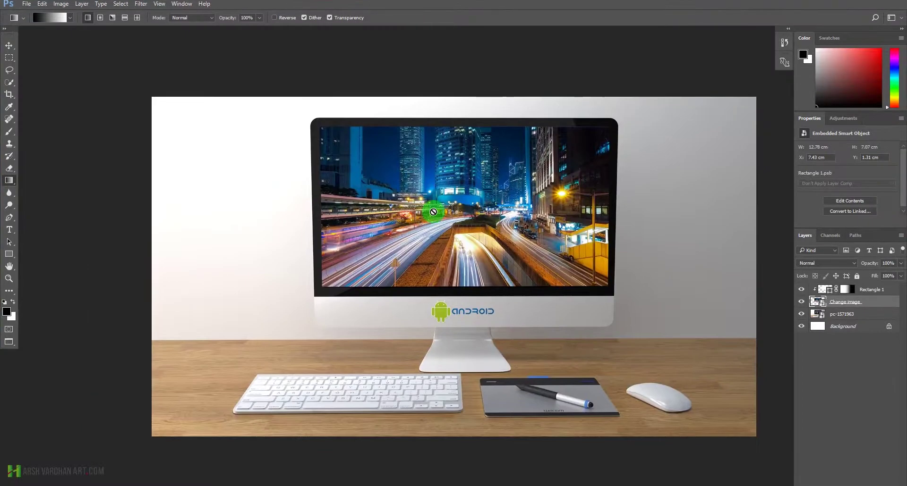
pyautogui.press('f')
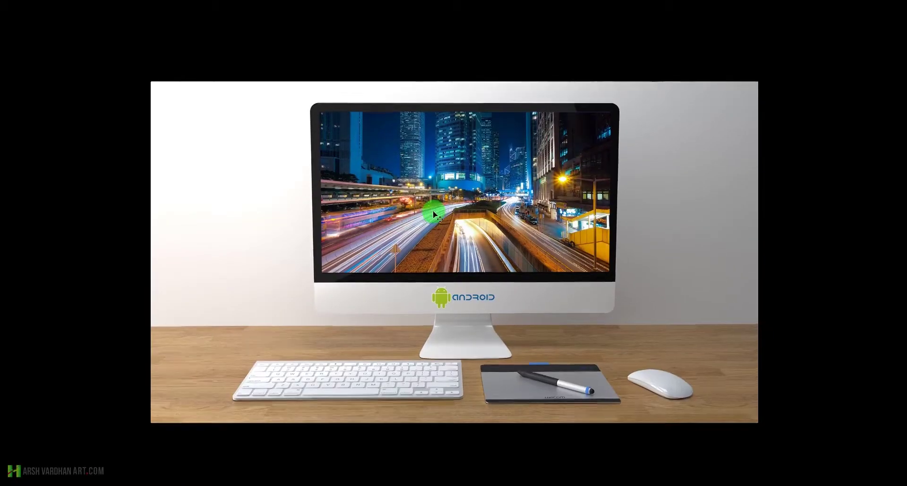
pyautogui.hotkey('ctrl', '0')
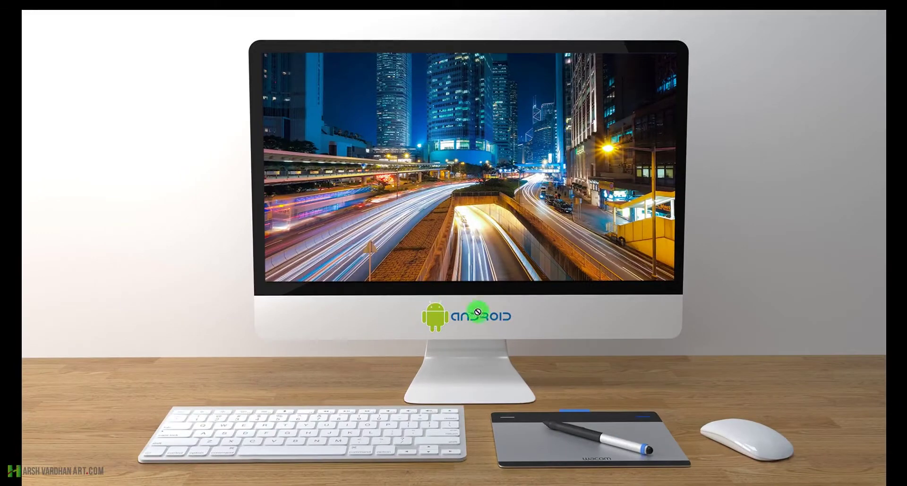
pyautogui.keyDown('alt'); pyautogui.click(531, 257); pyautogui.keyUp('alt')
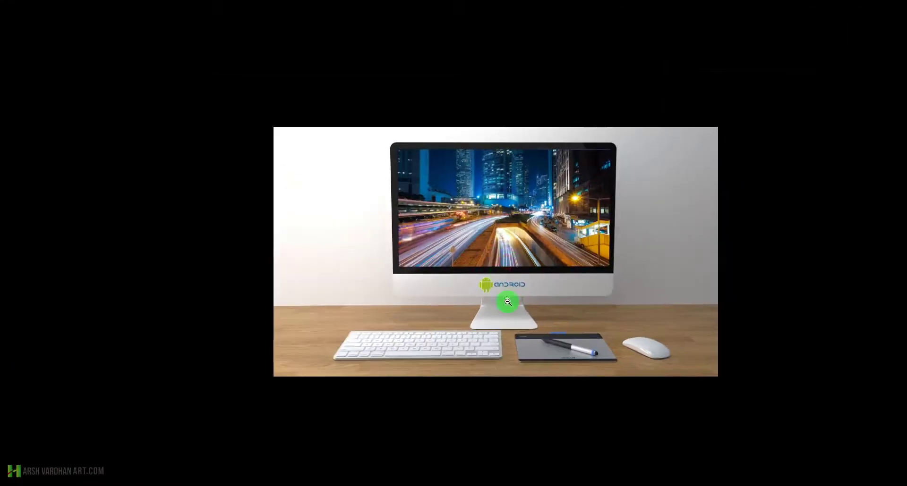
pyautogui.press('f')
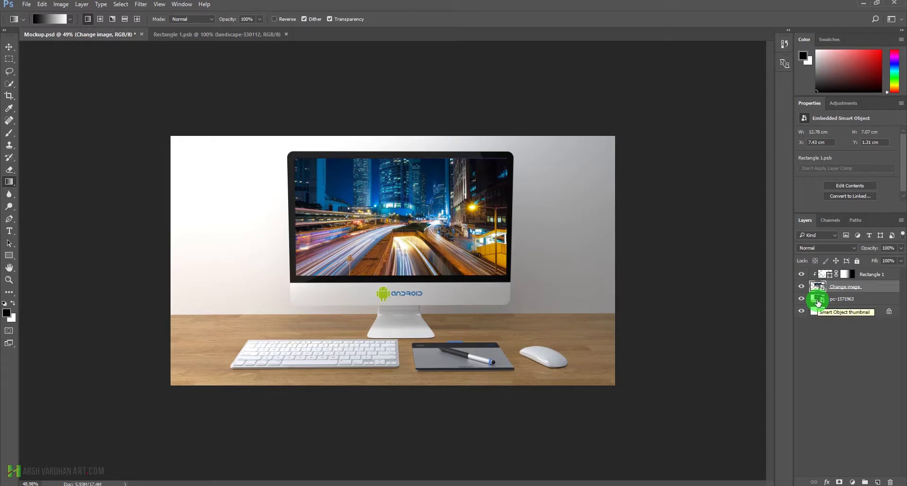
pyautogui.click(822, 278)
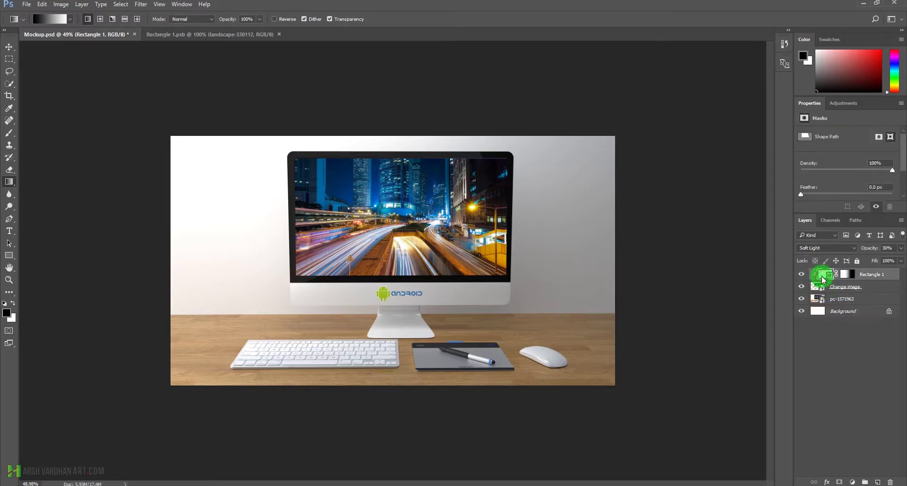